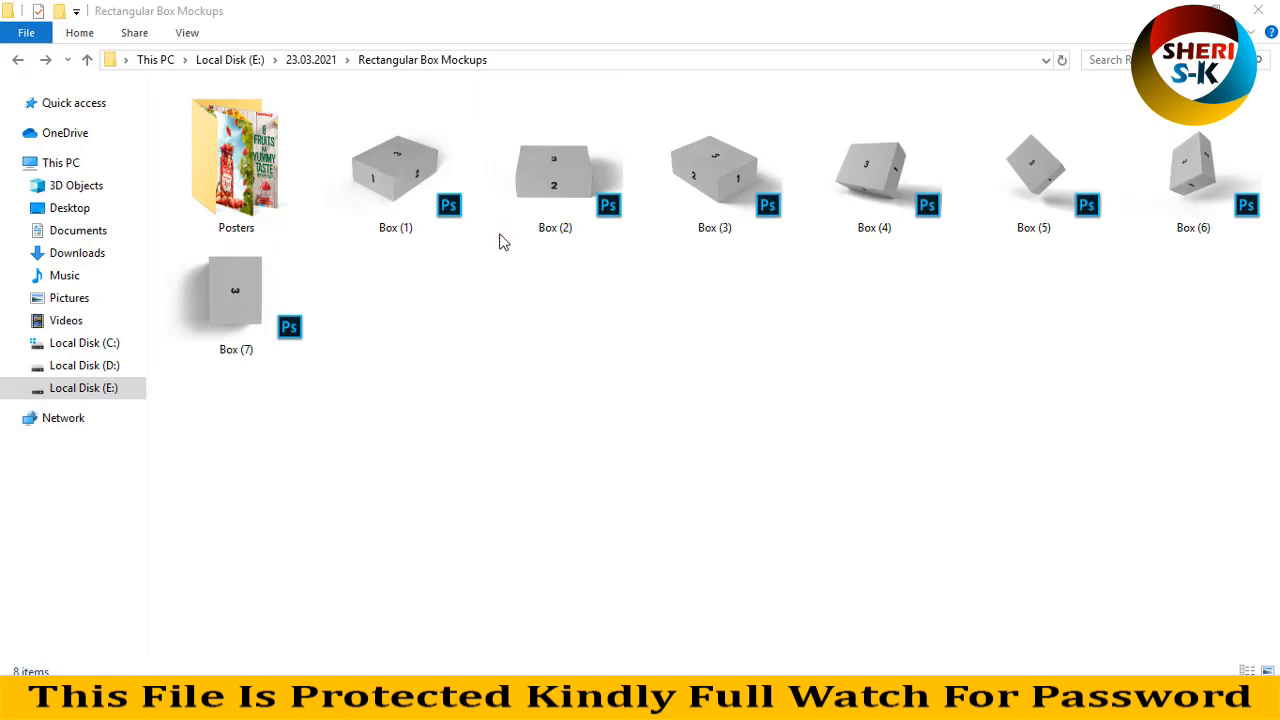
# Look through the four images in the Posters folder and return to the Rectangular Box Mockups folder
pyautogui.doubleClick(255, 172)
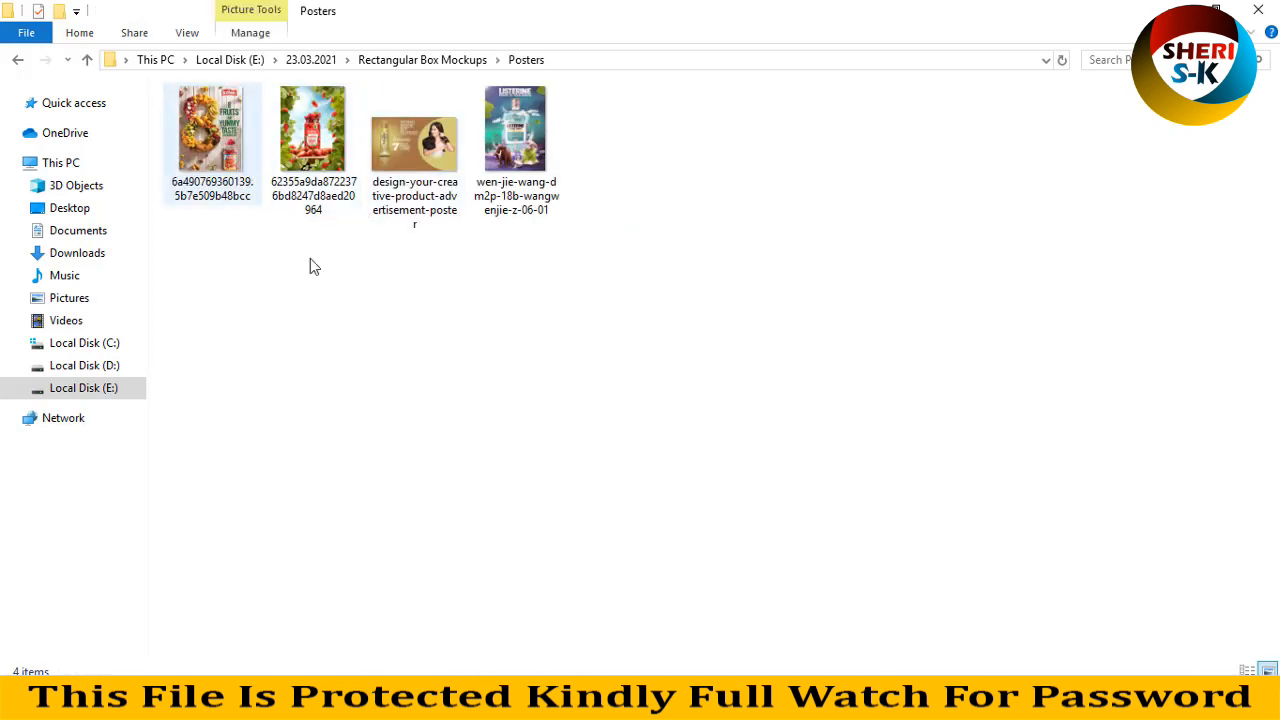
pyautogui.moveTo(490, 247); pyautogui.dragTo(206, 150)
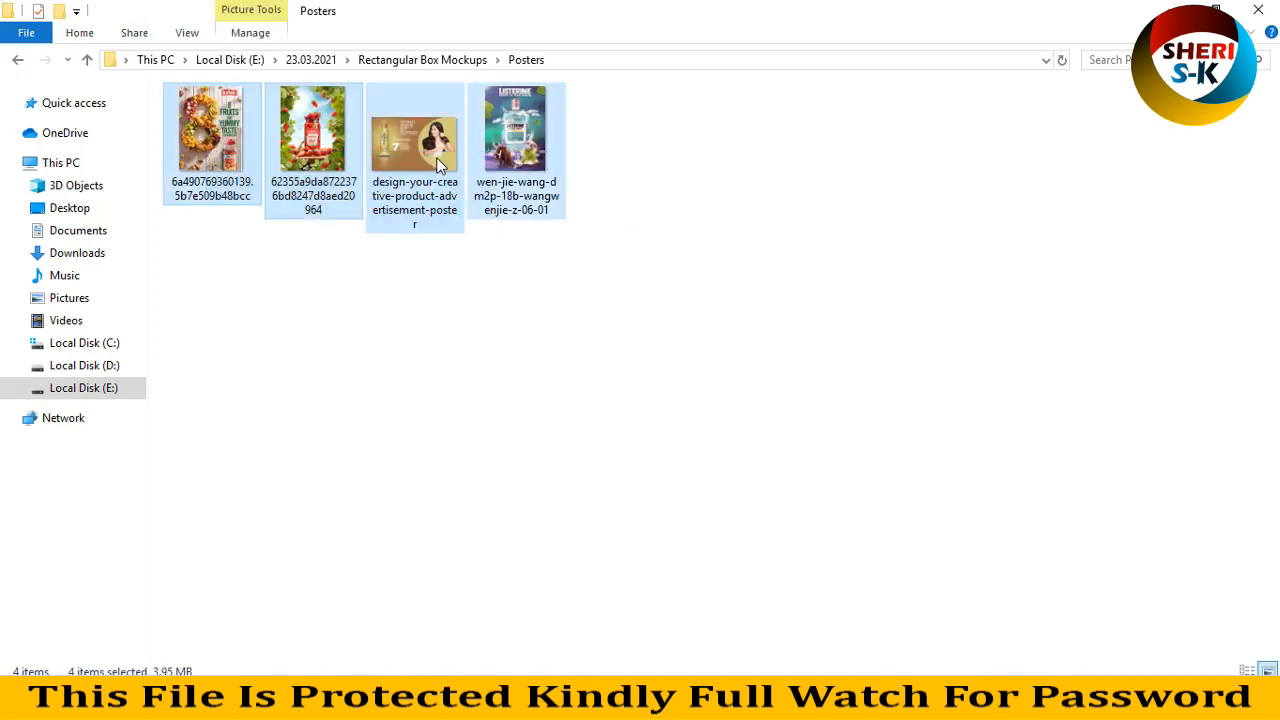
pyautogui.click(17, 64)
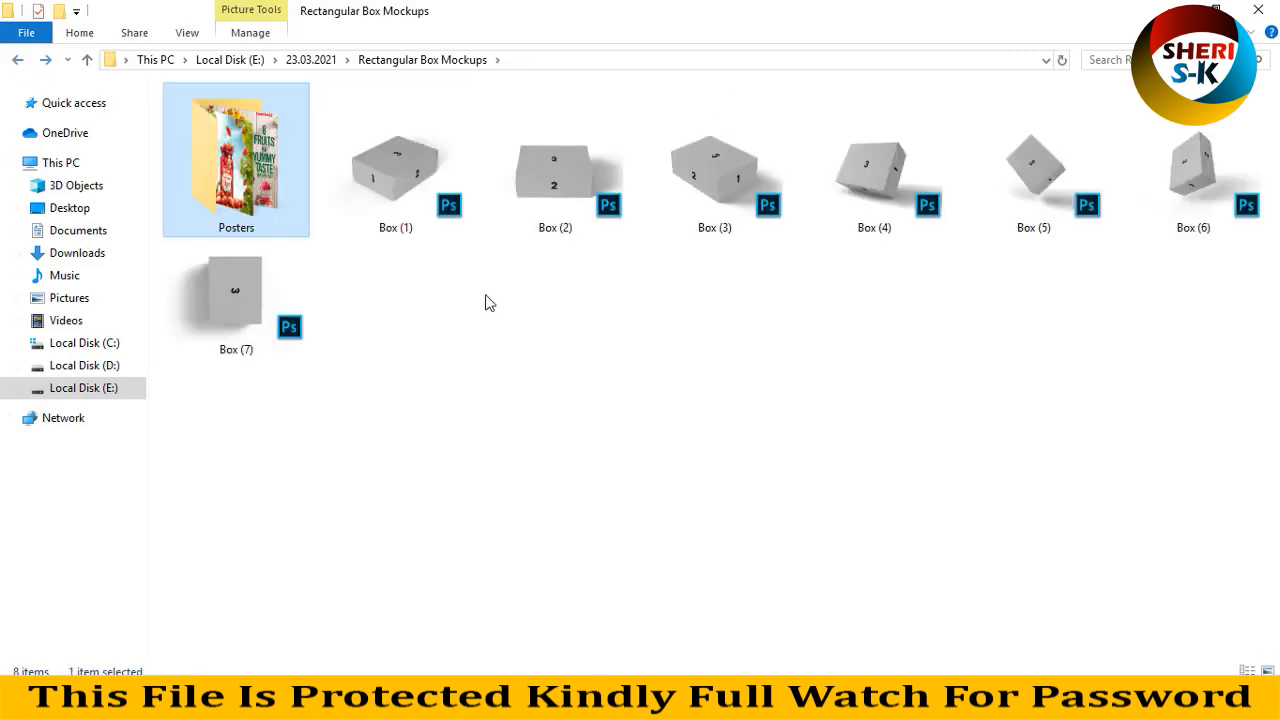
# Look over the mockup files Box (1) through Box (7) one by one in the folder
pyautogui.click(406, 180)
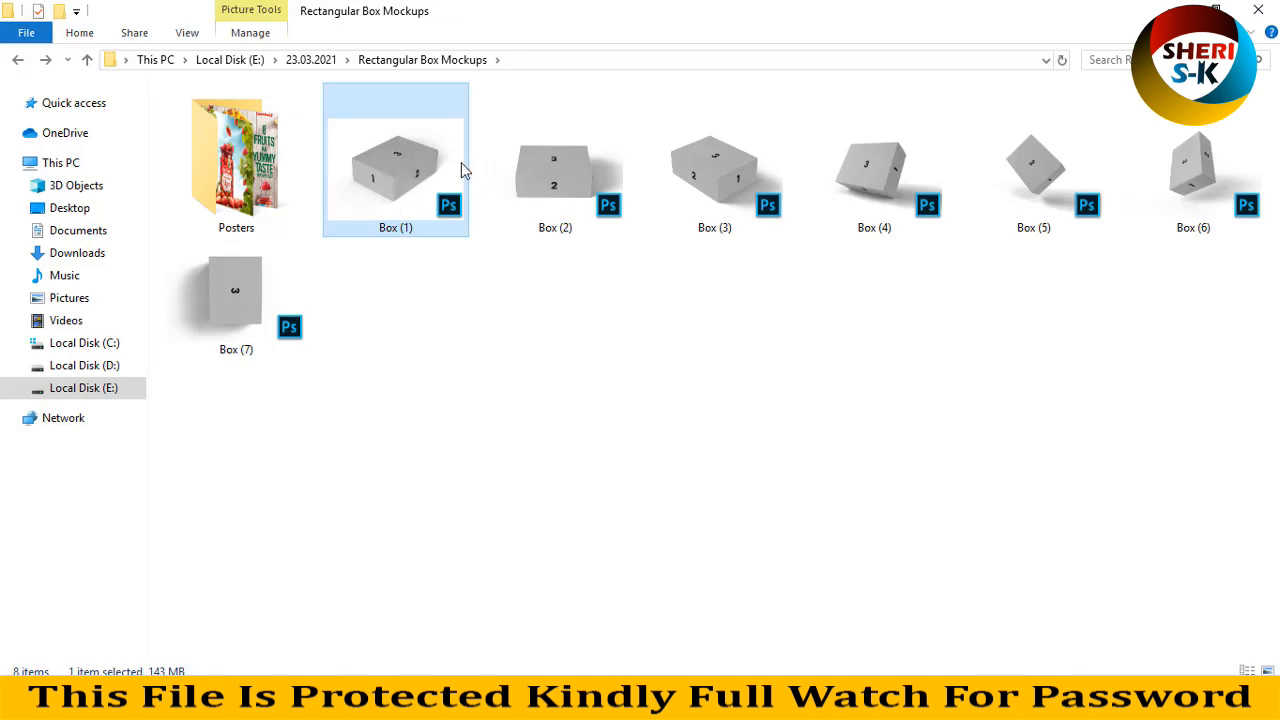
pyautogui.click(560, 184)
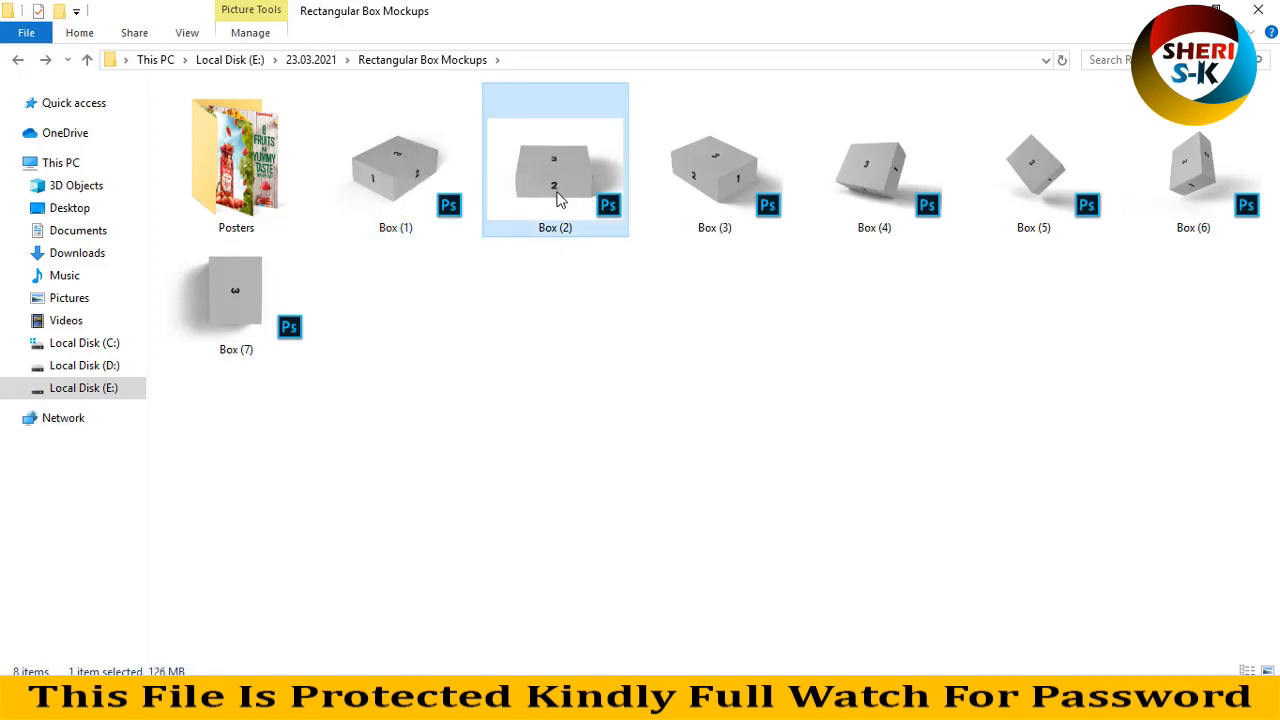
pyautogui.click(700, 180)
pyautogui.click(870, 195)
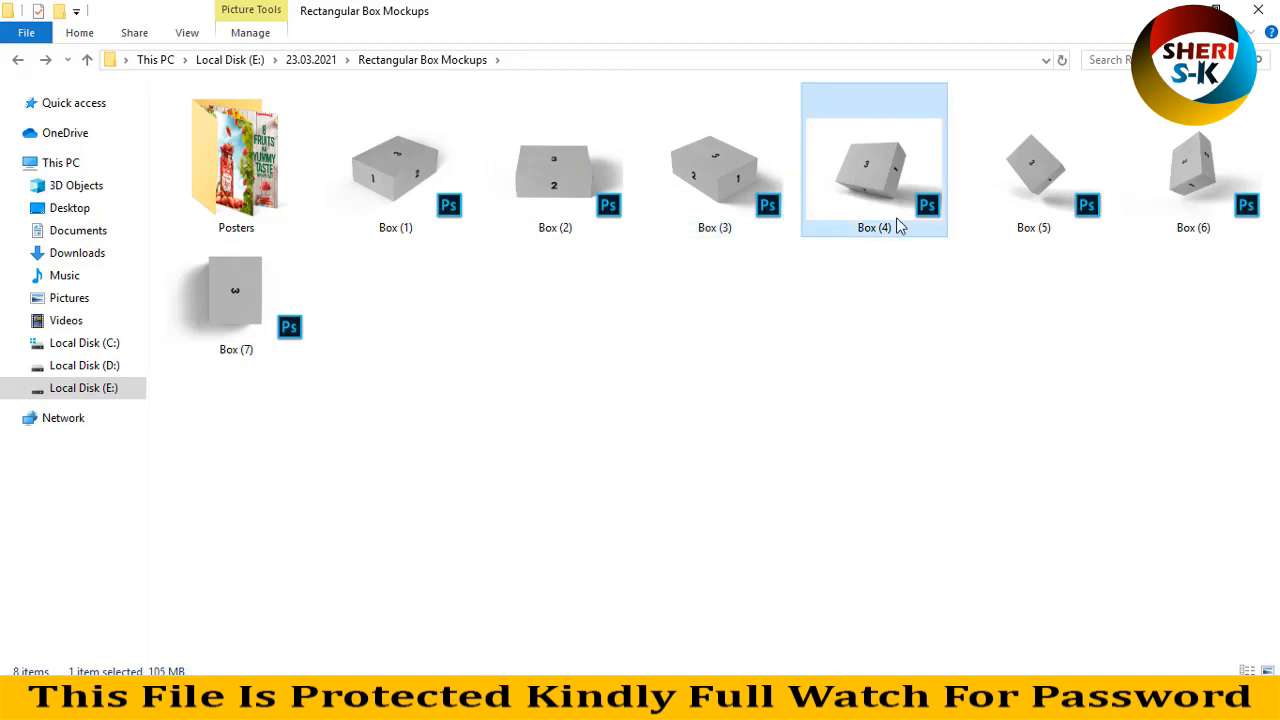
pyautogui.click(1040, 178)
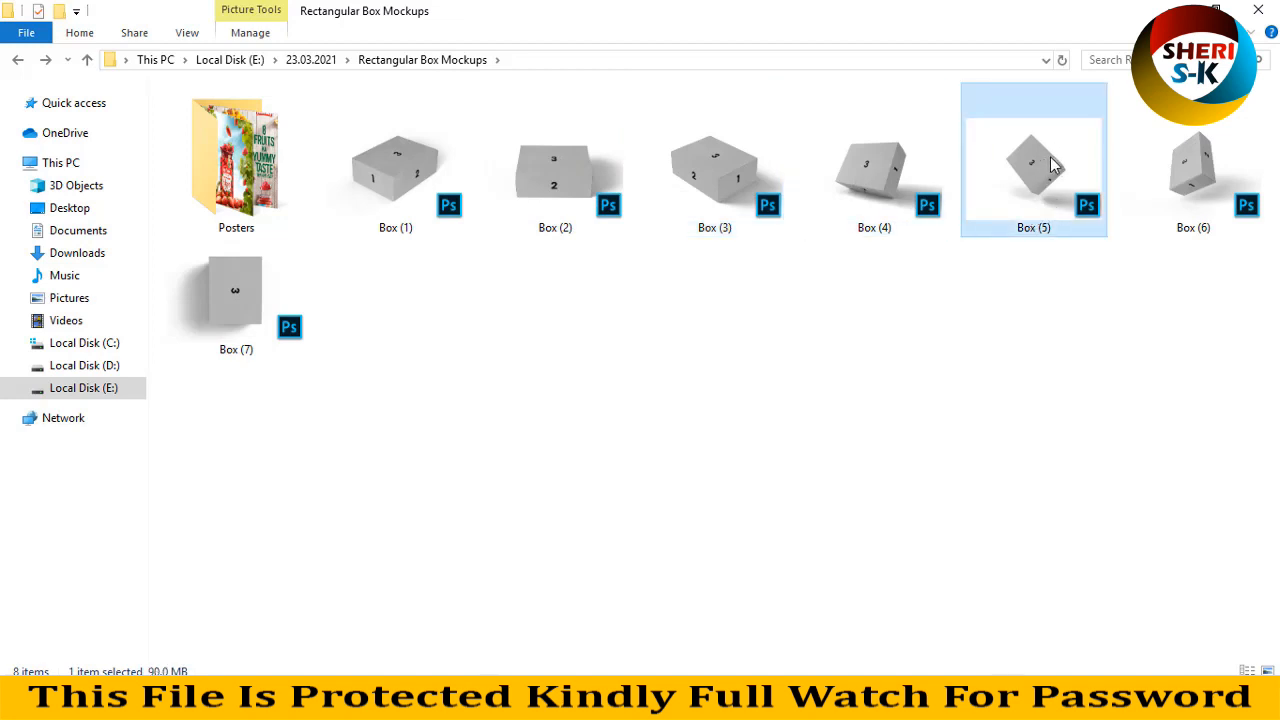
pyautogui.click(1180, 185)
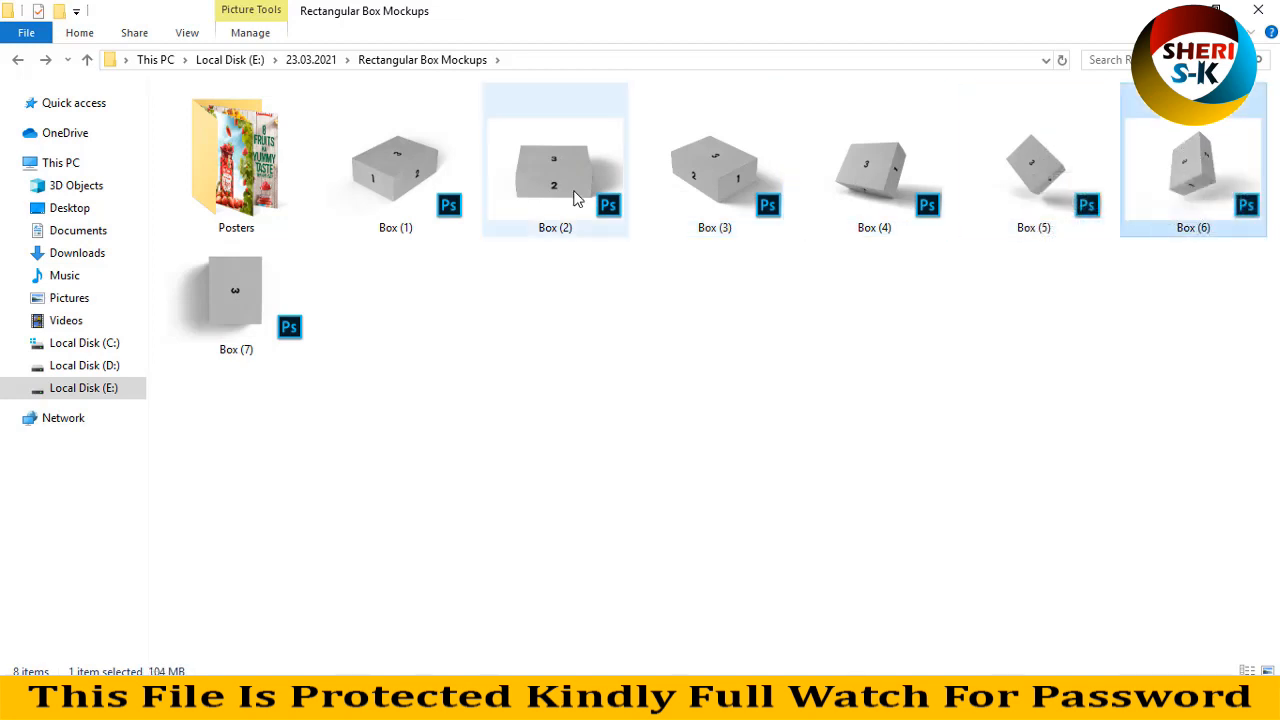
pyautogui.click(251, 300)
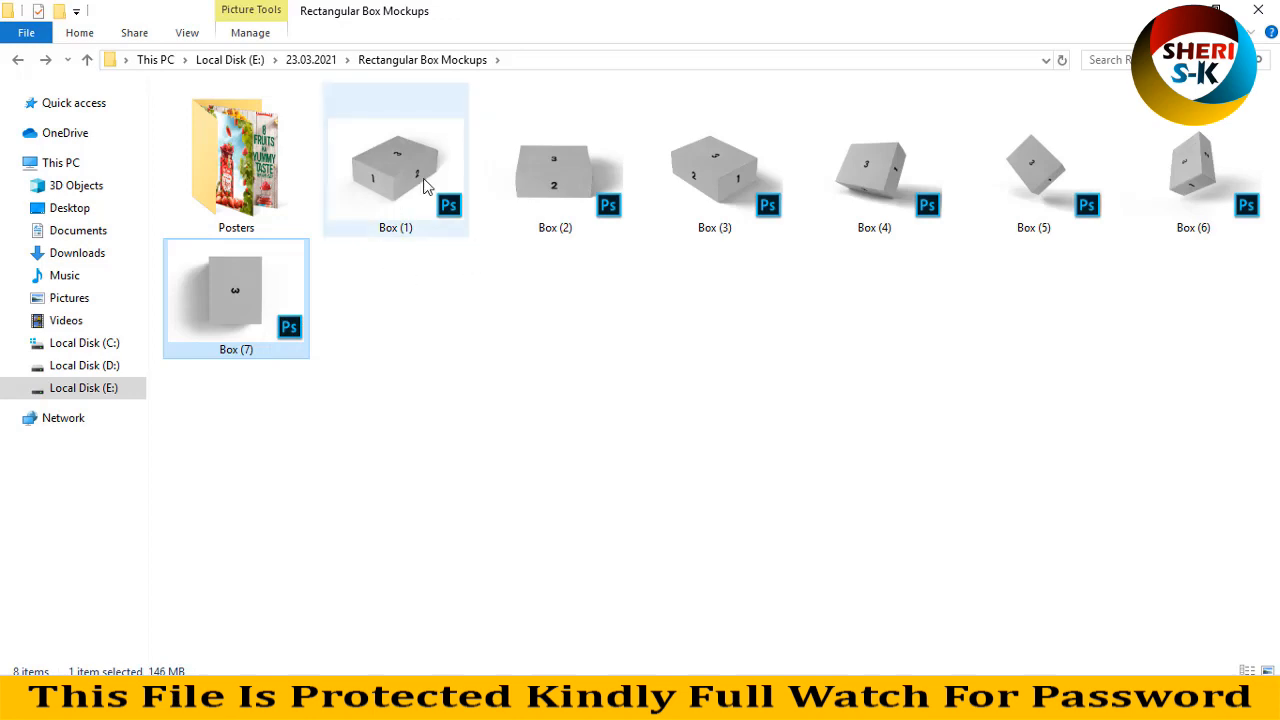
# Open the Box (1) mockup in Photoshop and inspect its side 1, side 2 and side 3 design layers
pyautogui.moveTo(413, 178); pyautogui.dragTo(350, 157)
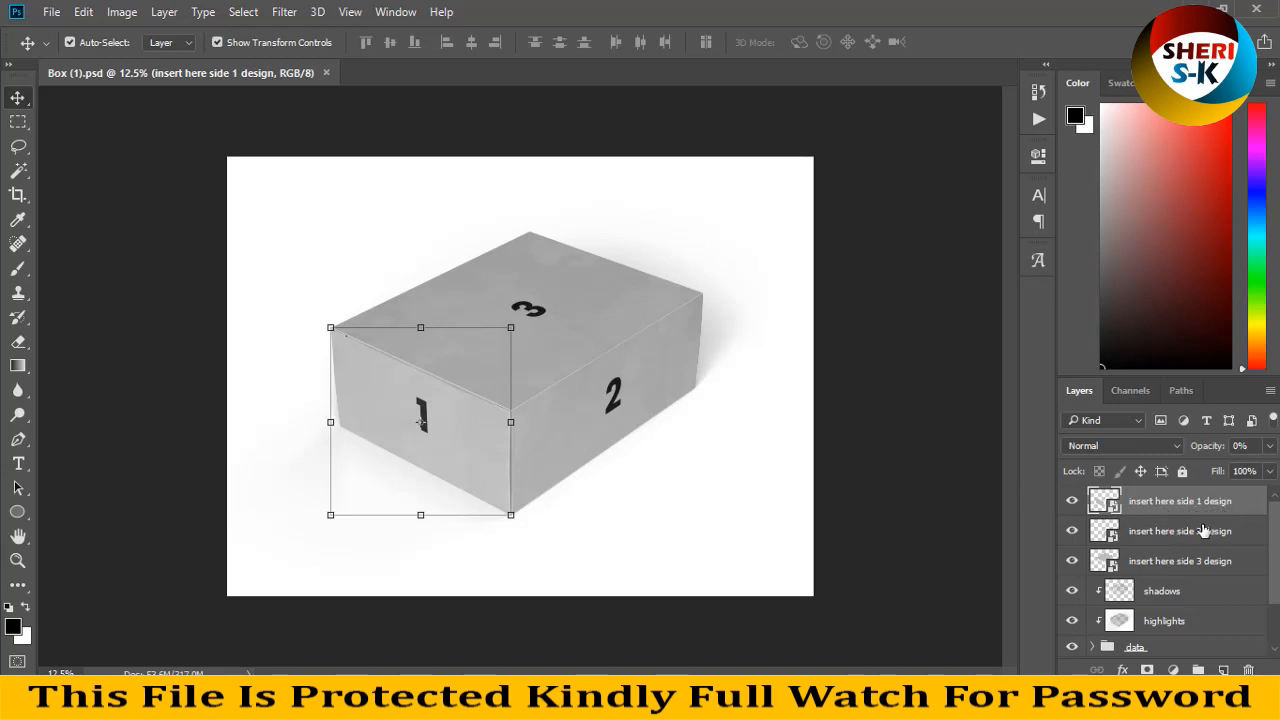
pyautogui.click(1208, 566)
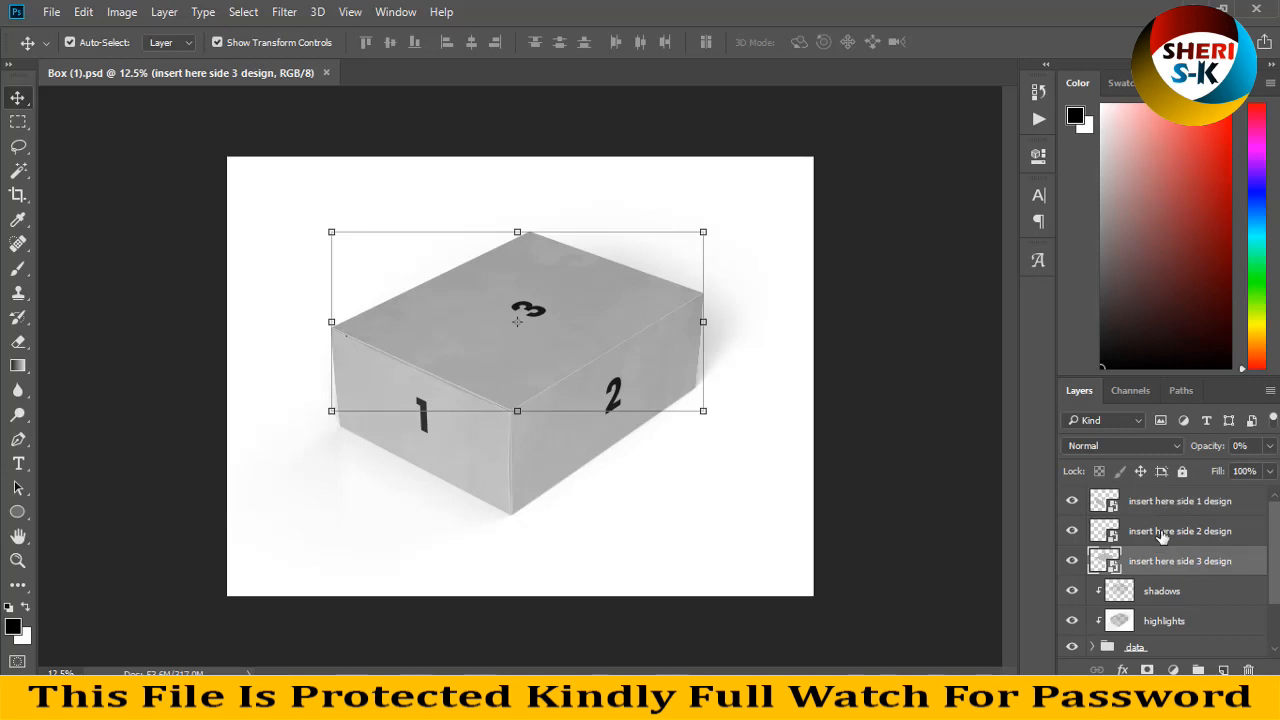
pyautogui.click(1165, 526)
pyautogui.click(1168, 502)
pyautogui.click(1171, 560)
pyautogui.click(1166, 506)
# Check the drop shadow layer's effect by hiding it and showing it again
pyautogui.scroll(-2, 1148, 535)
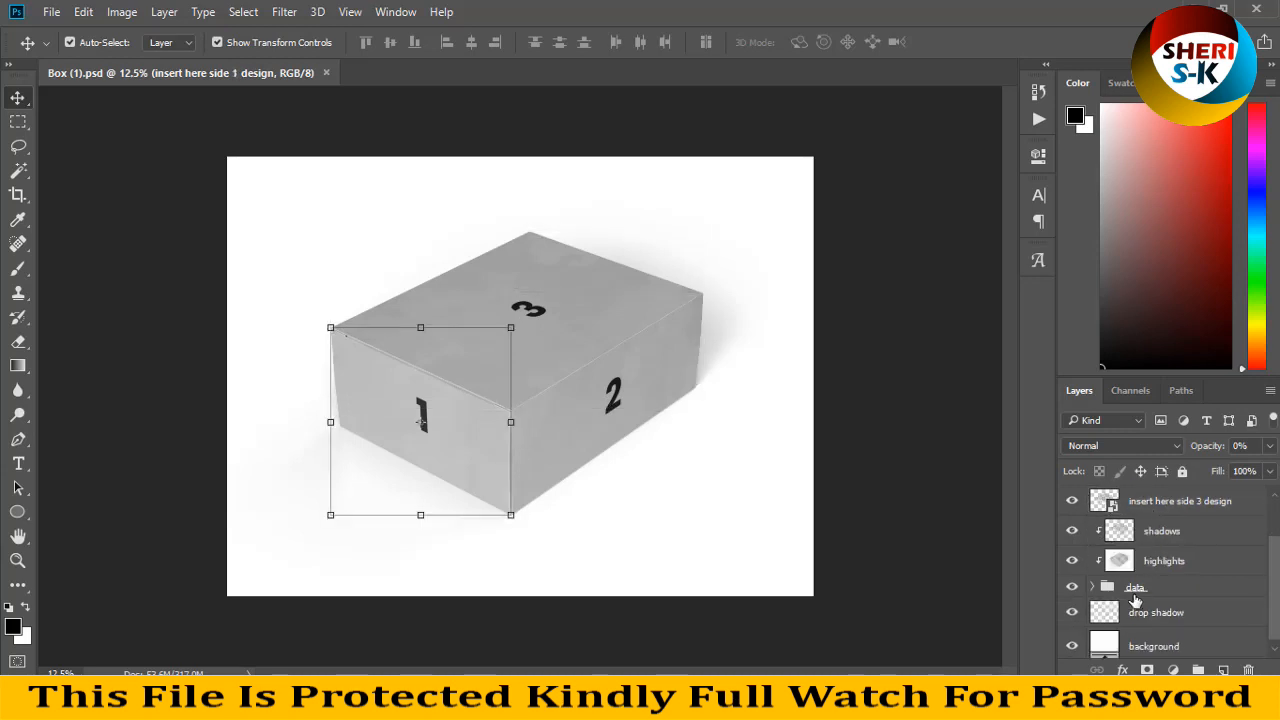
pyautogui.click(1141, 592)
pyautogui.click(1140, 614)
pyautogui.click(1072, 612)
pyautogui.click(1072, 613)
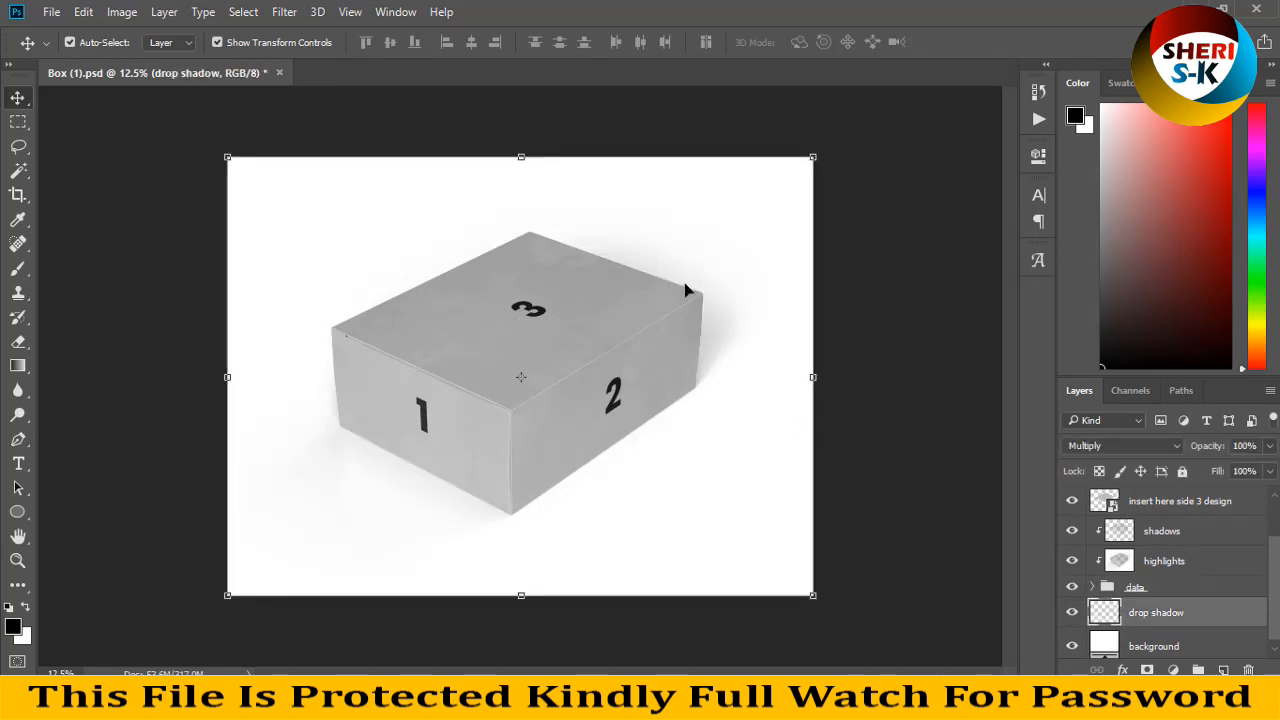
pyautogui.click(1066, 616)
pyautogui.click(1069, 615)
# Check the background layer by hiding it and making it visible again
pyautogui.scroll(-1, 1099, 613)
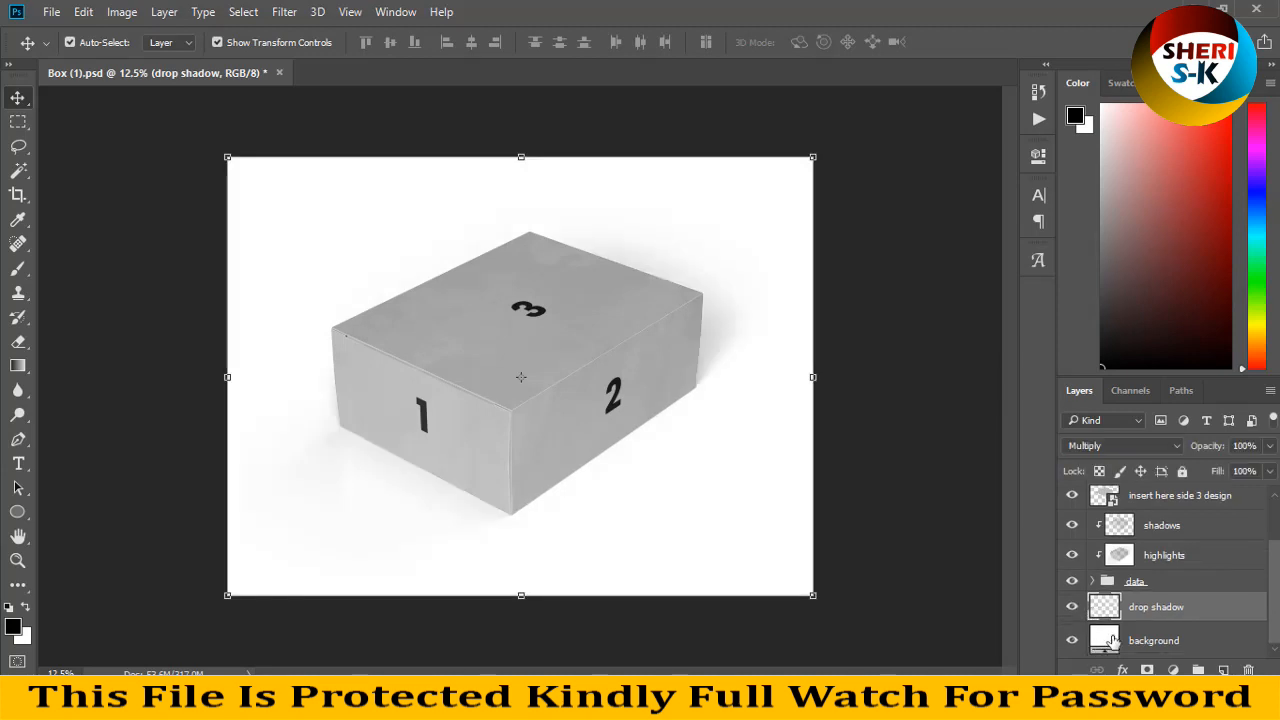
pyautogui.click(1110, 640)
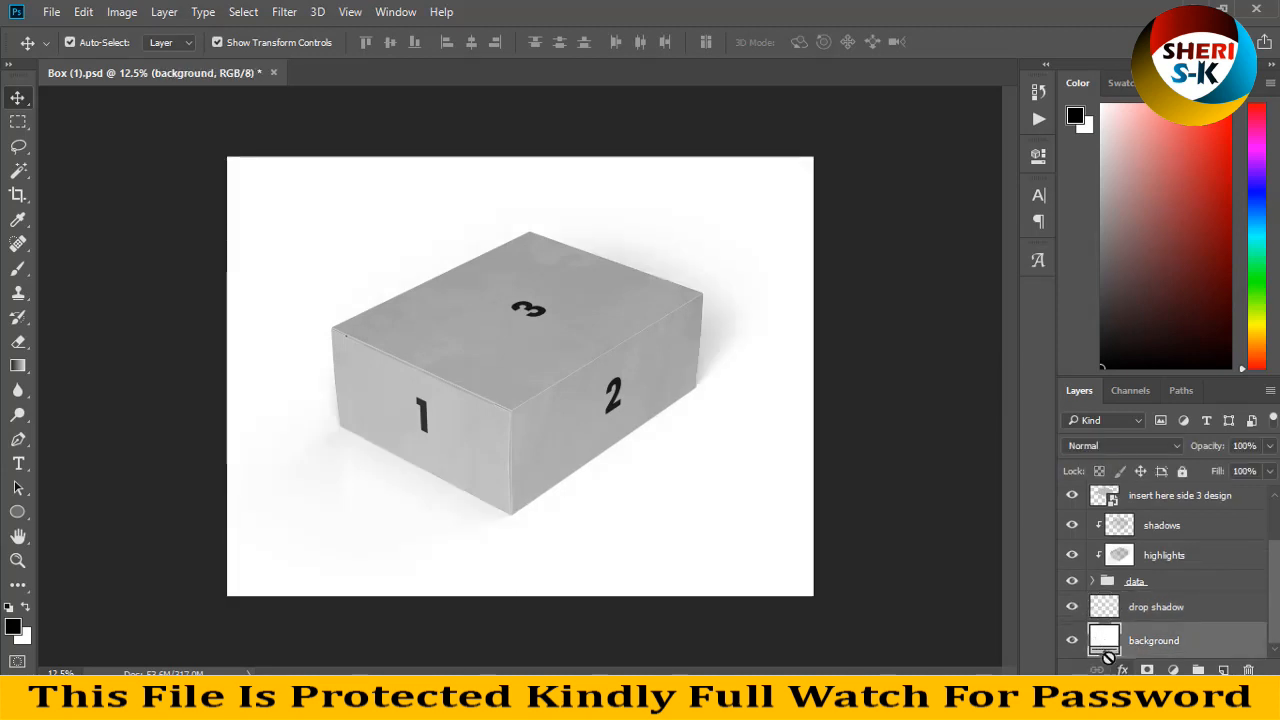
pyautogui.click(1073, 642)
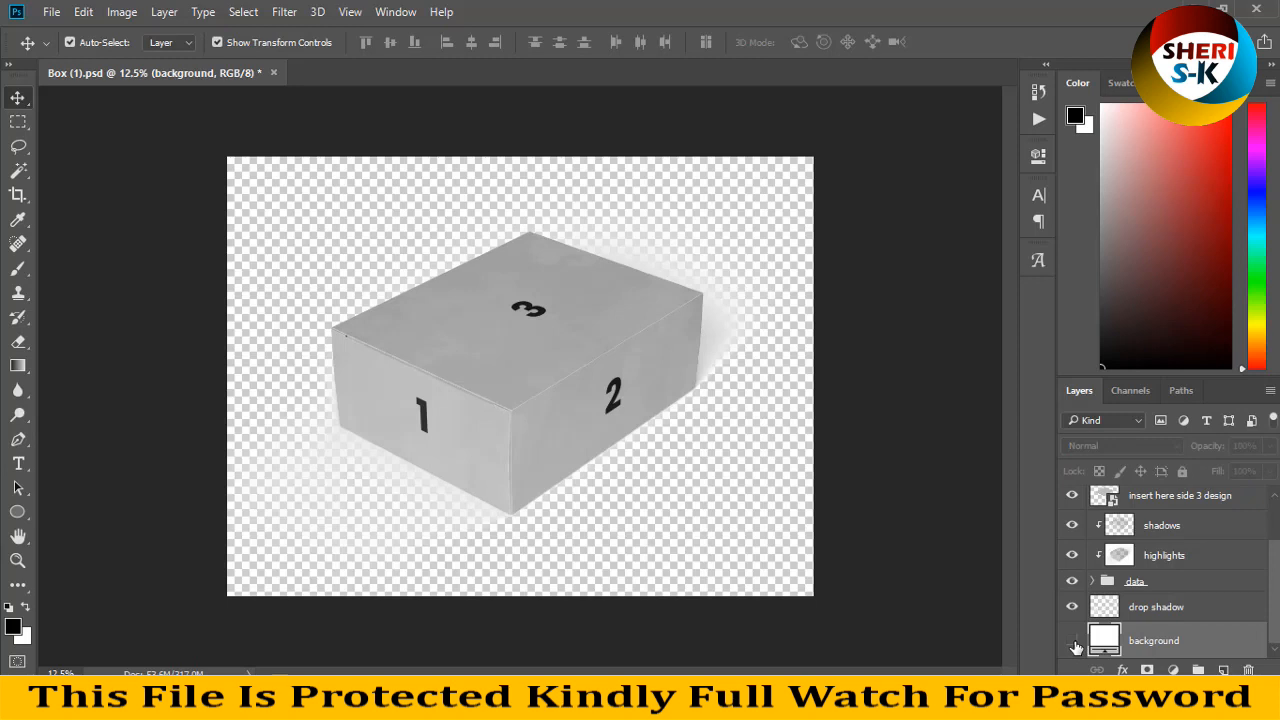
pyautogui.click(1073, 641)
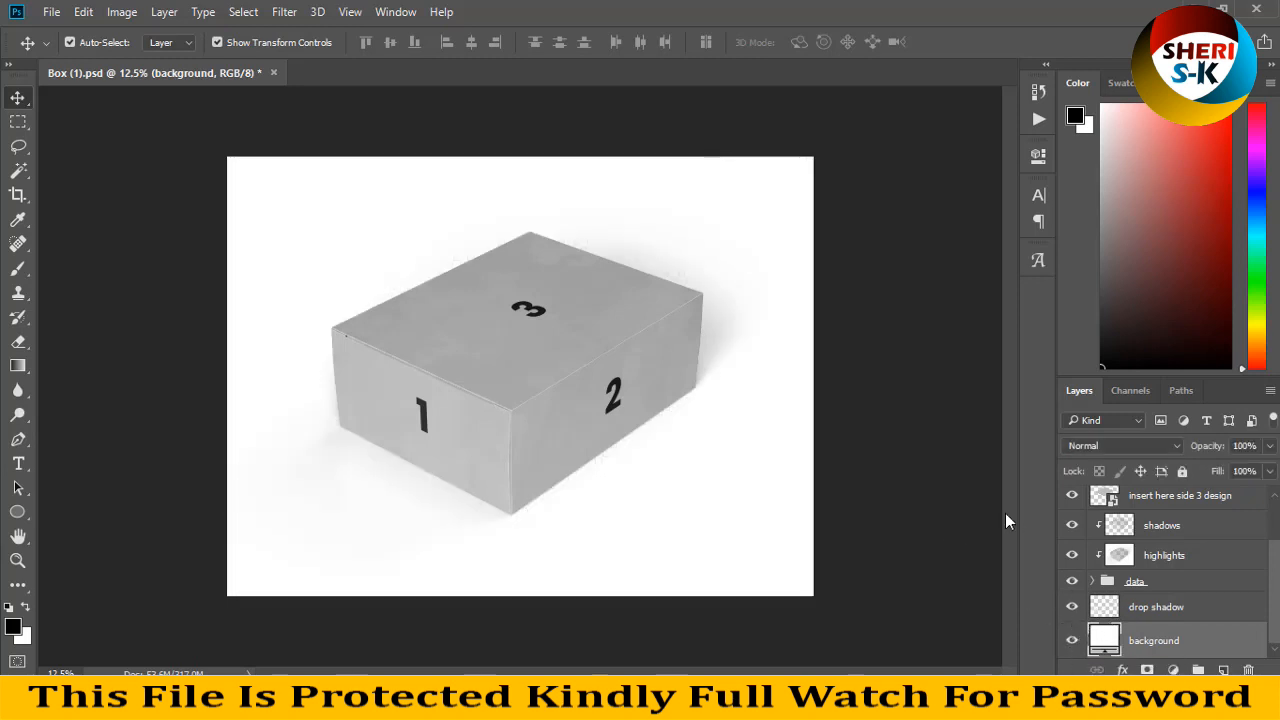
# Open the contents of the side 1 design smart object and switch to File Explorer's Posters folder
pyautogui.scroll(2, 1148, 590)
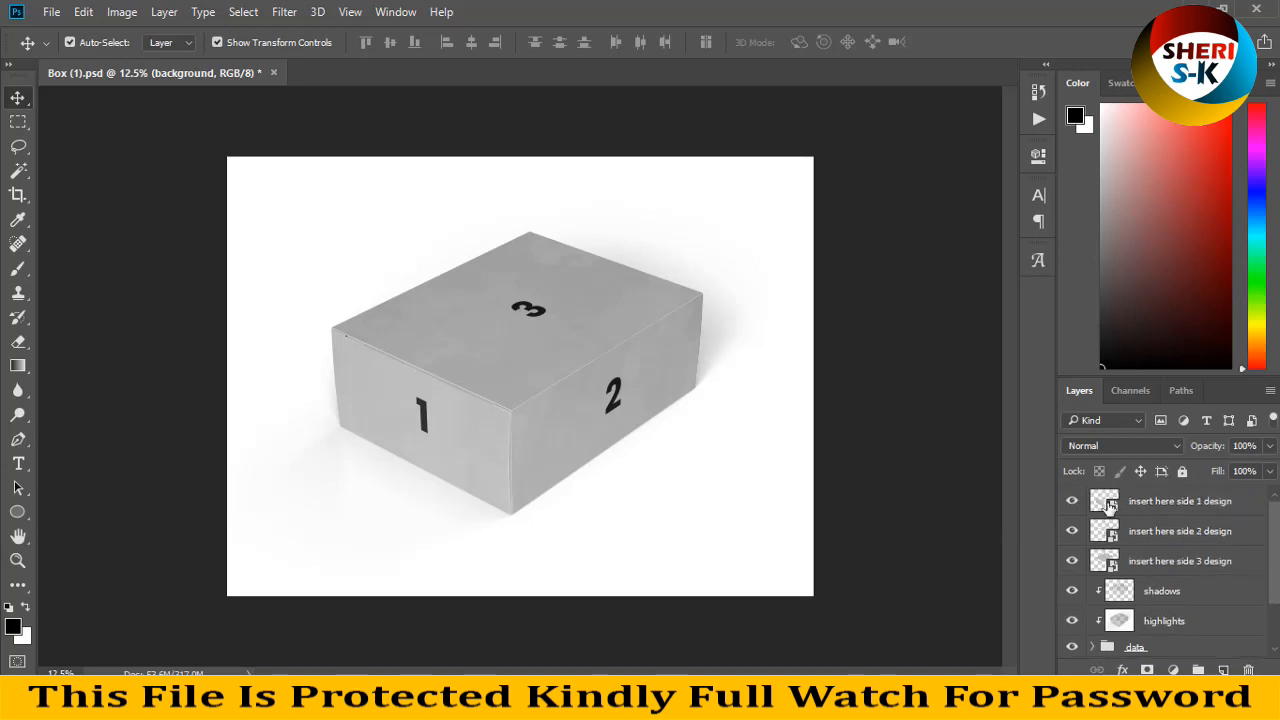
pyautogui.click(1111, 508)
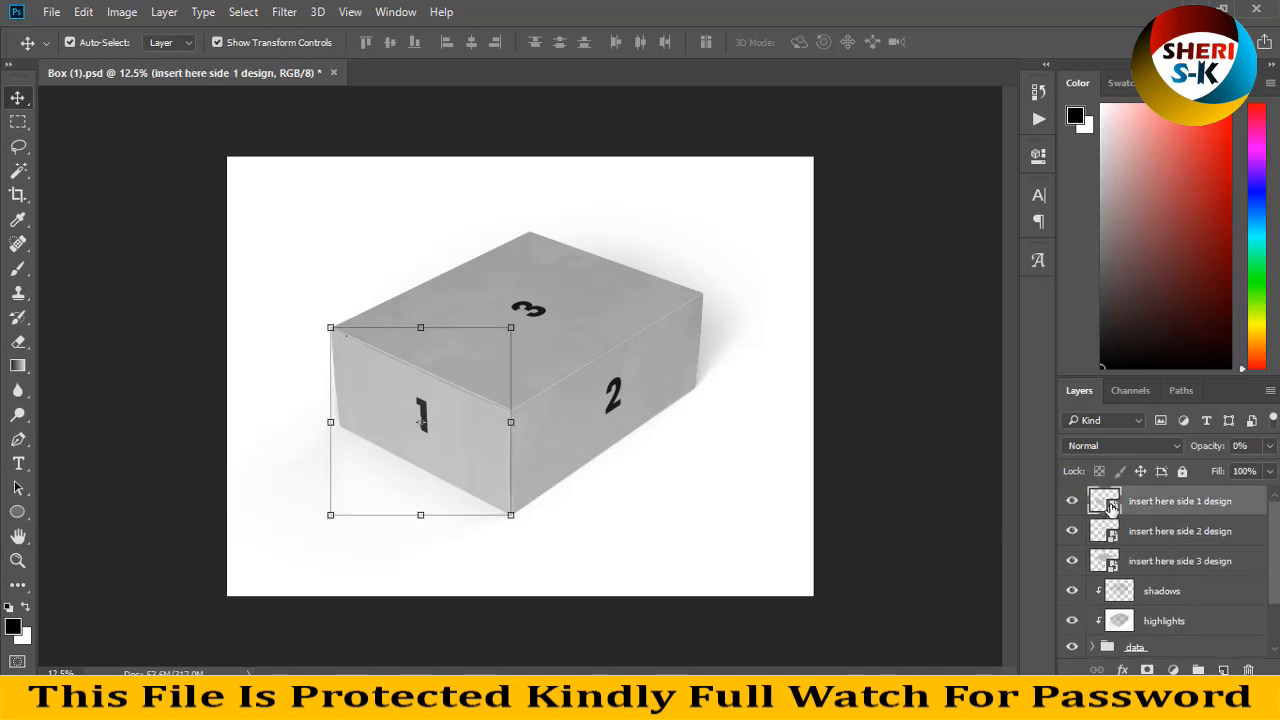
pyautogui.doubleClick(1111, 508)
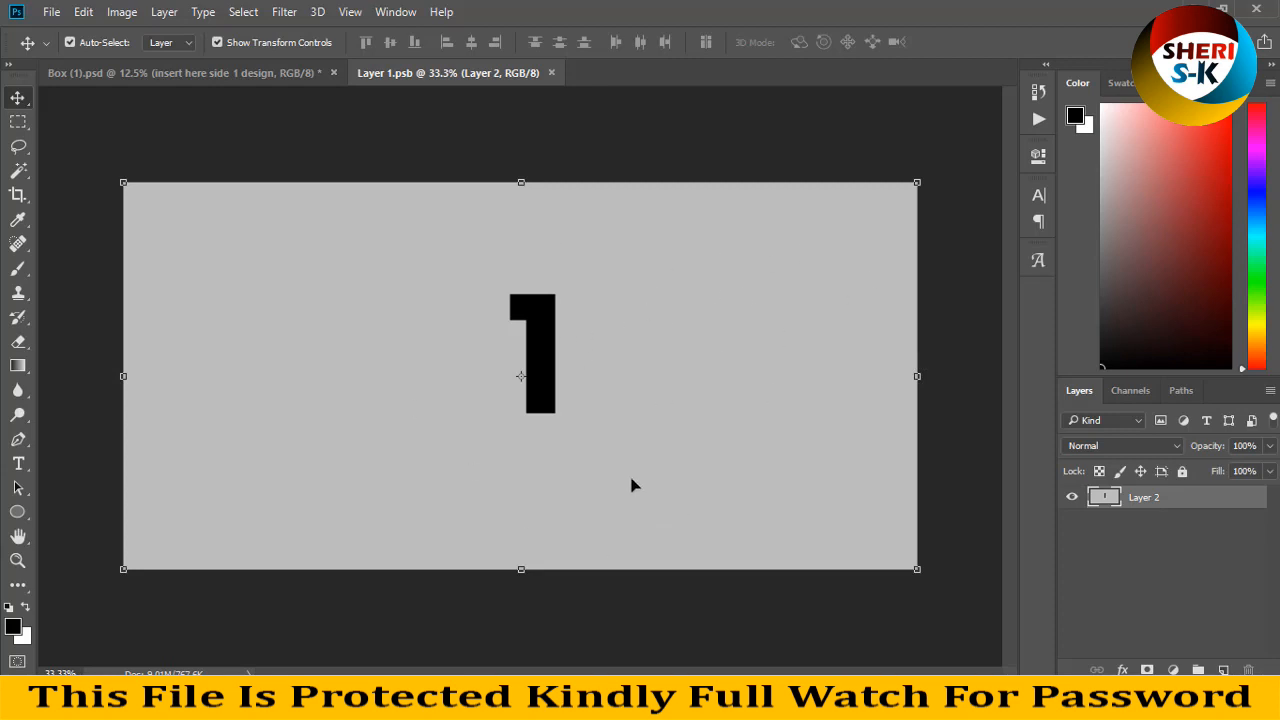
pyautogui.click(157, 614)
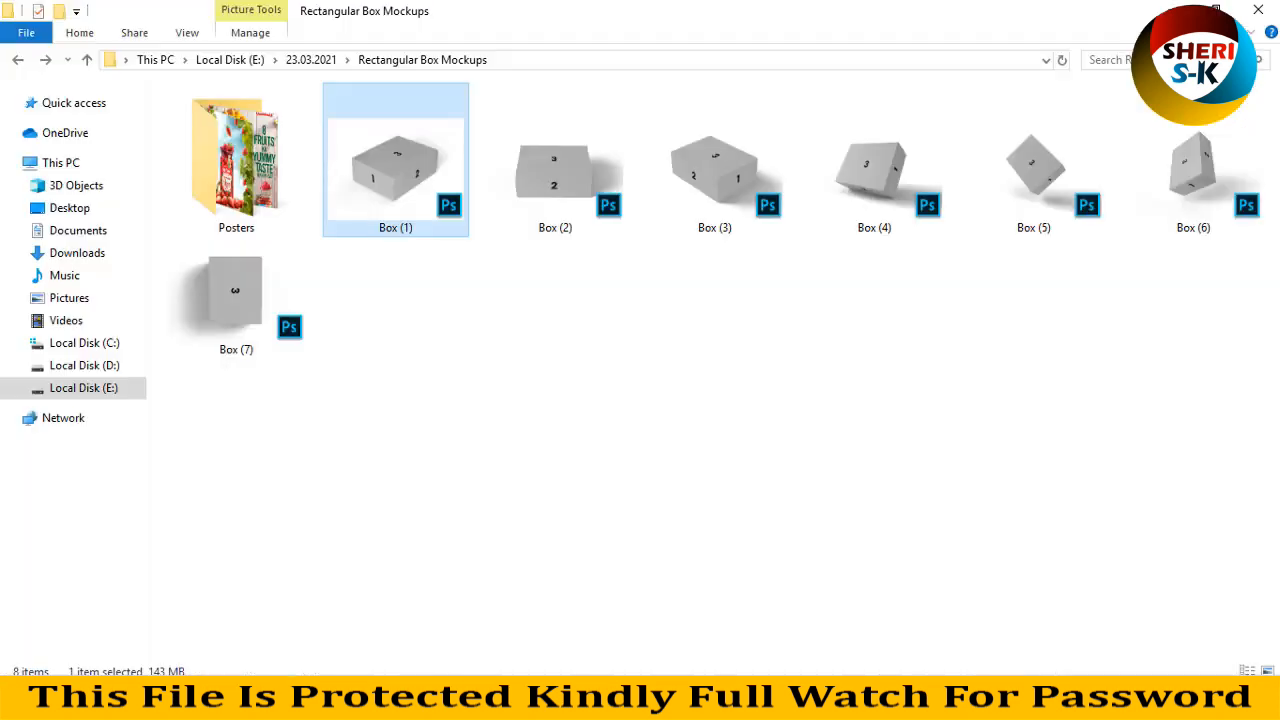
pyautogui.doubleClick(286, 191)
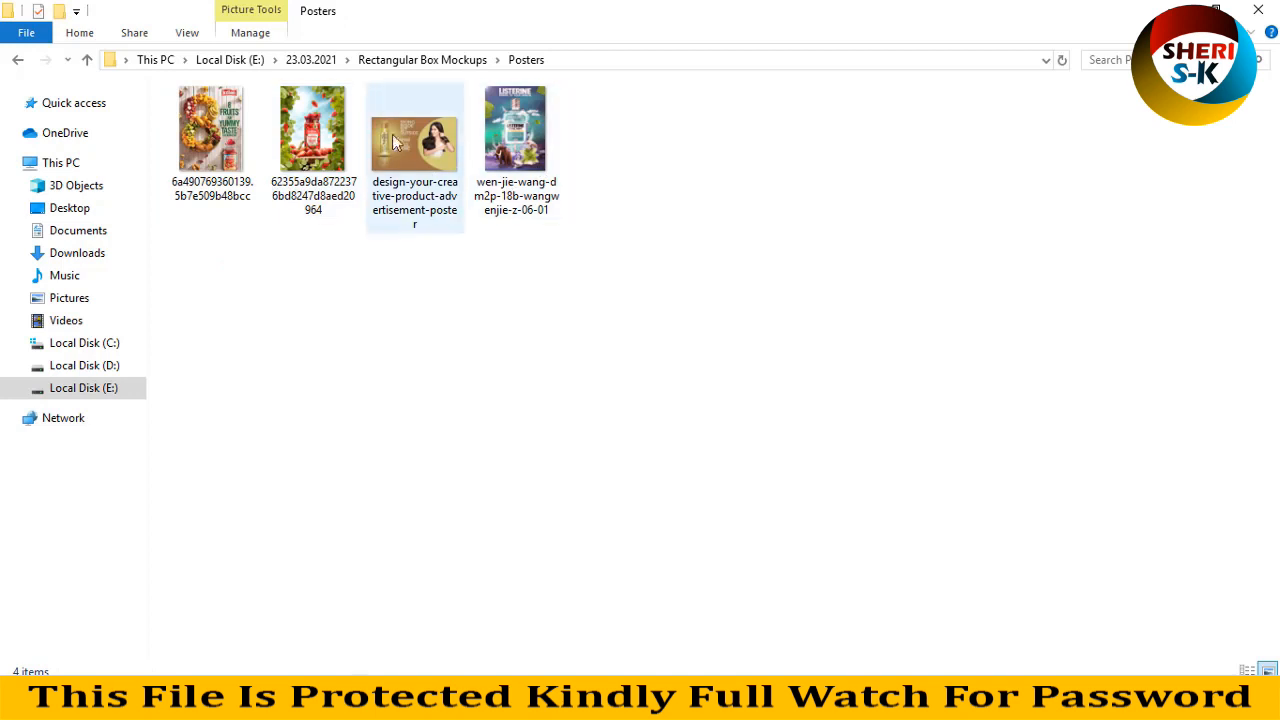
# Place design-your-creative-product-advertisement-poster in the side 1 document, stretched to the full canvas width and past its lower edge
pyautogui.moveTo(414, 150); pyautogui.dragTo(405, 398)
pyautogui.moveTo(737, 380); pyautogui.dragTo(917, 378)
pyautogui.moveTo(523, 569); pyautogui.dragTo(522, 615)
pyautogui.press('Return')
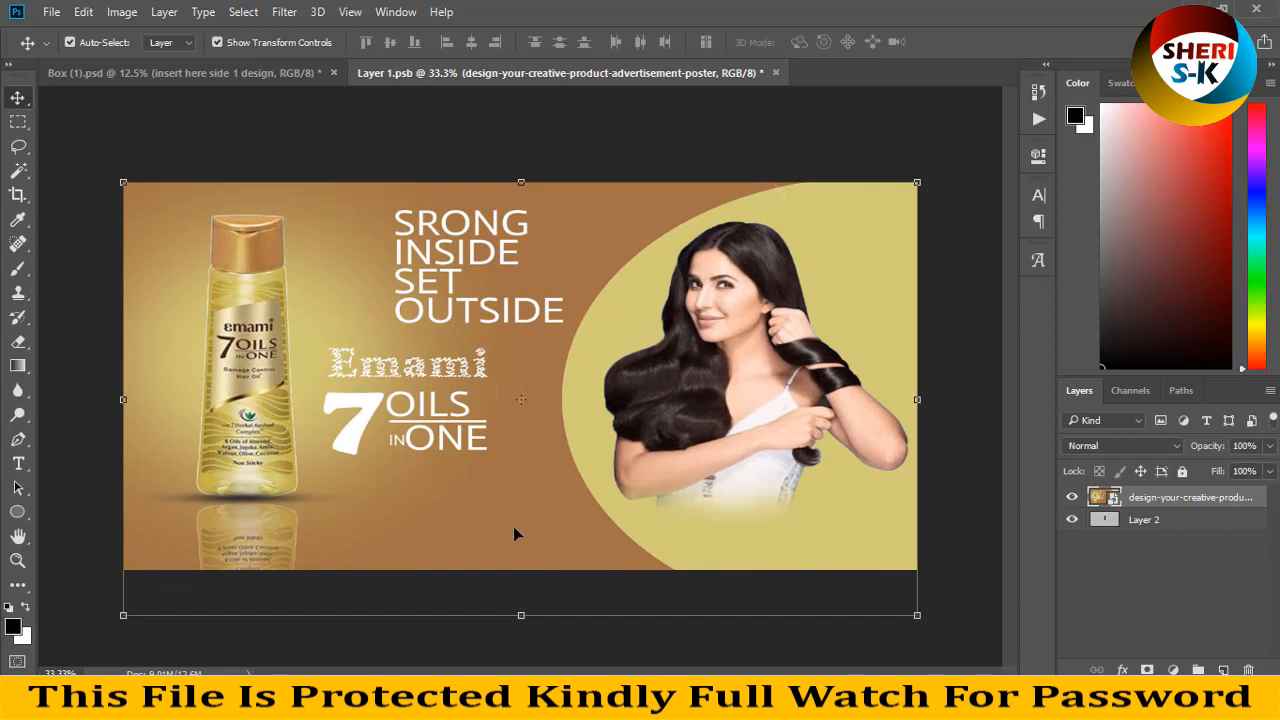
# Save and close the side 1 smart object, returning to the box mockup with no layer selected
pyautogui.hotkey('ctrl', 's')
pyautogui.click(767, 72)
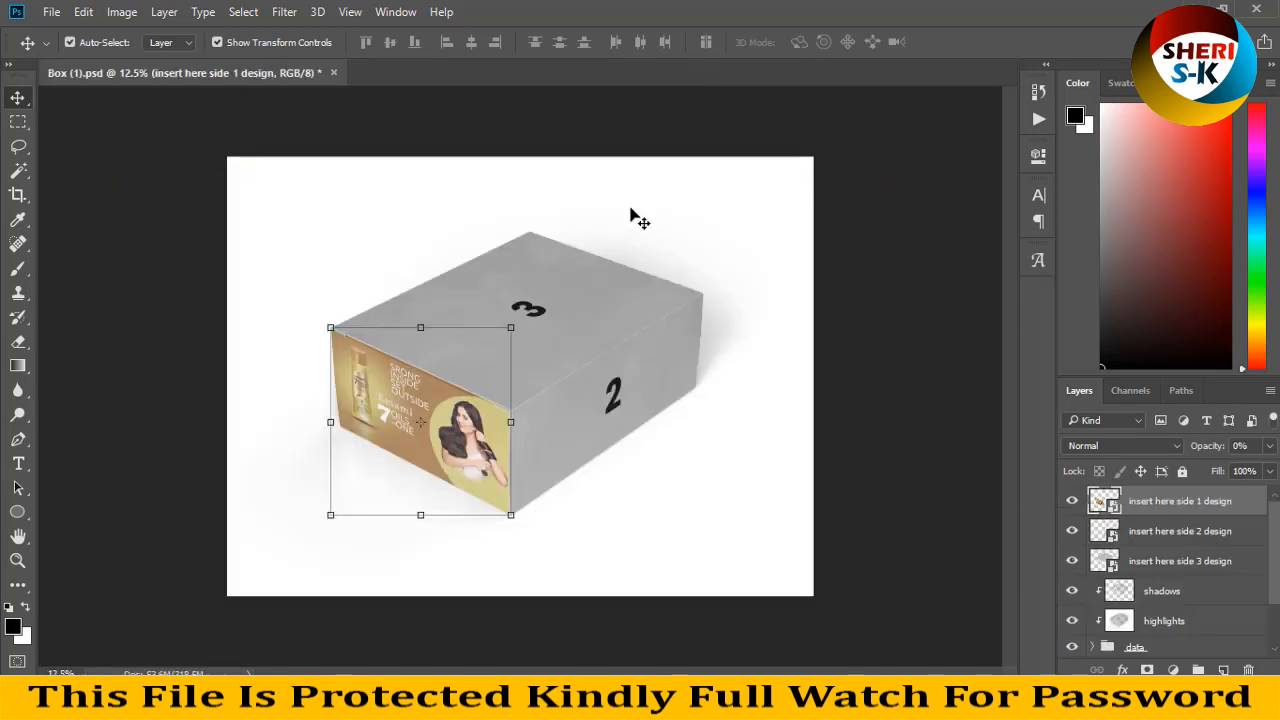
pyautogui.click(823, 168)
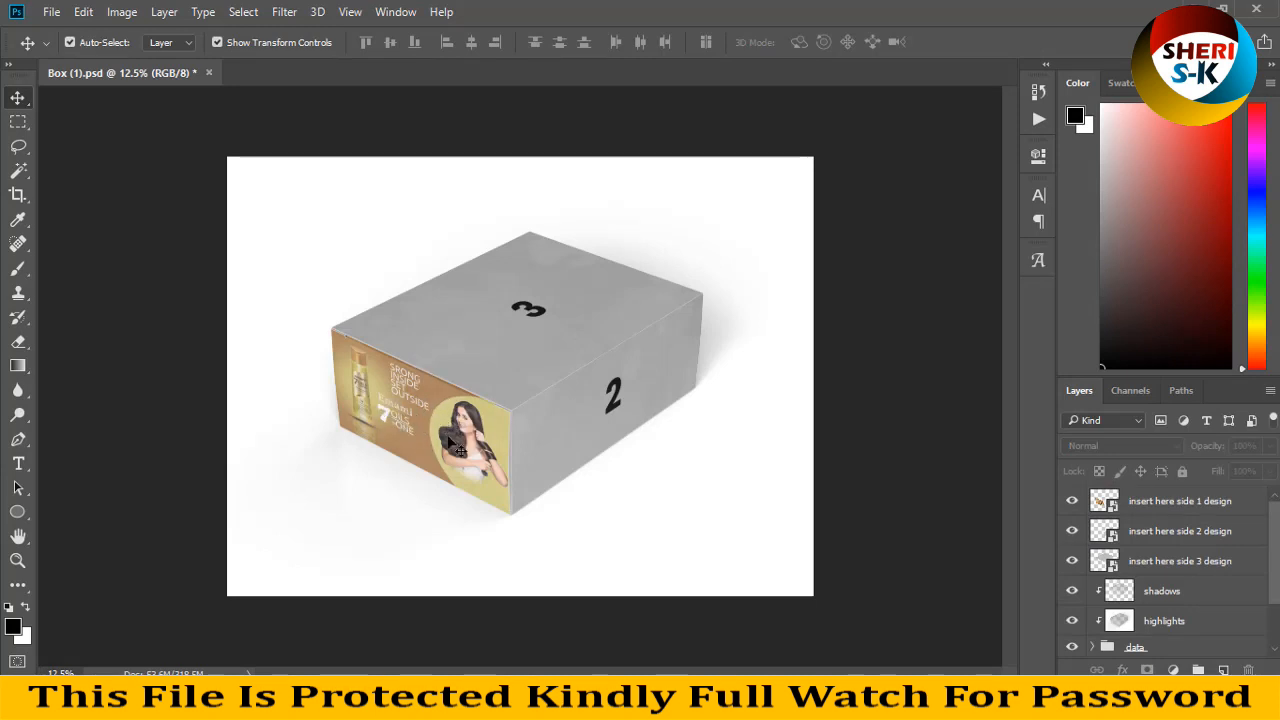
# Open the side 2 design smart object and place design-your-creative-product-advertisement-poster in it, stretched to cover the whole canvas
pyautogui.click(540, 352)
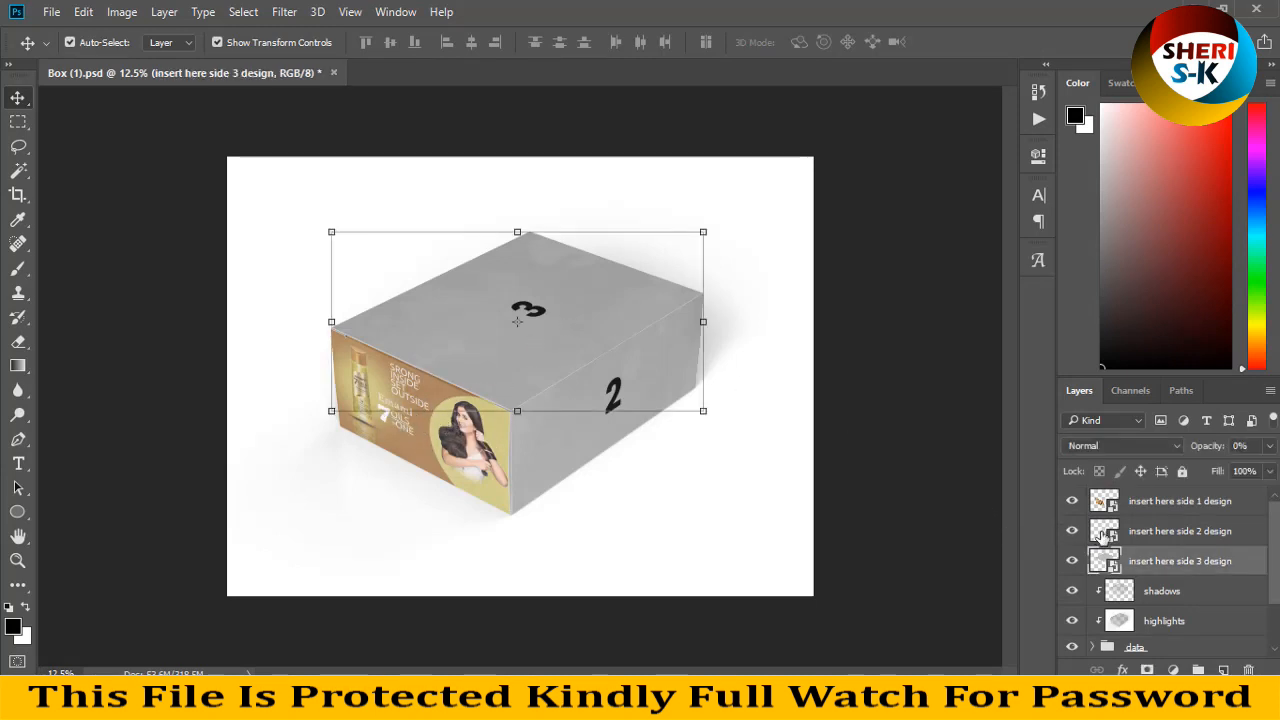
pyautogui.click(1112, 537)
pyautogui.doubleClick(1112, 537)
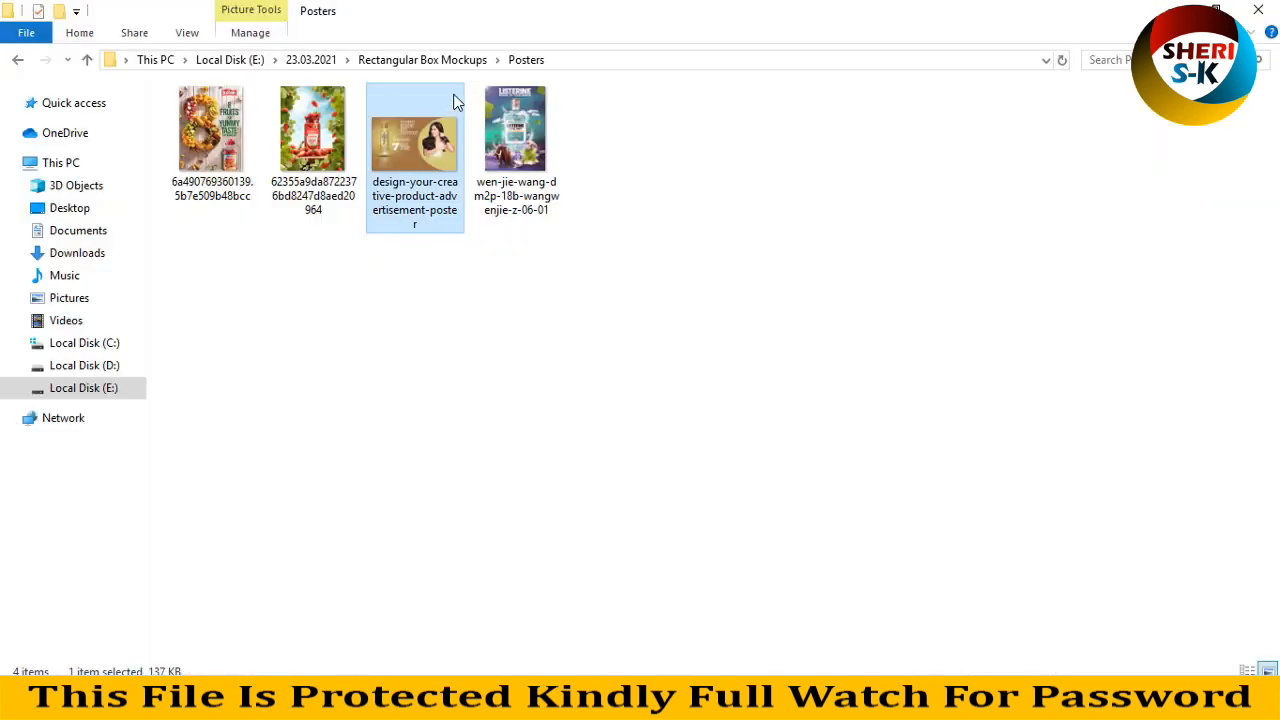
pyautogui.moveTo(422, 148); pyautogui.dragTo(377, 363)
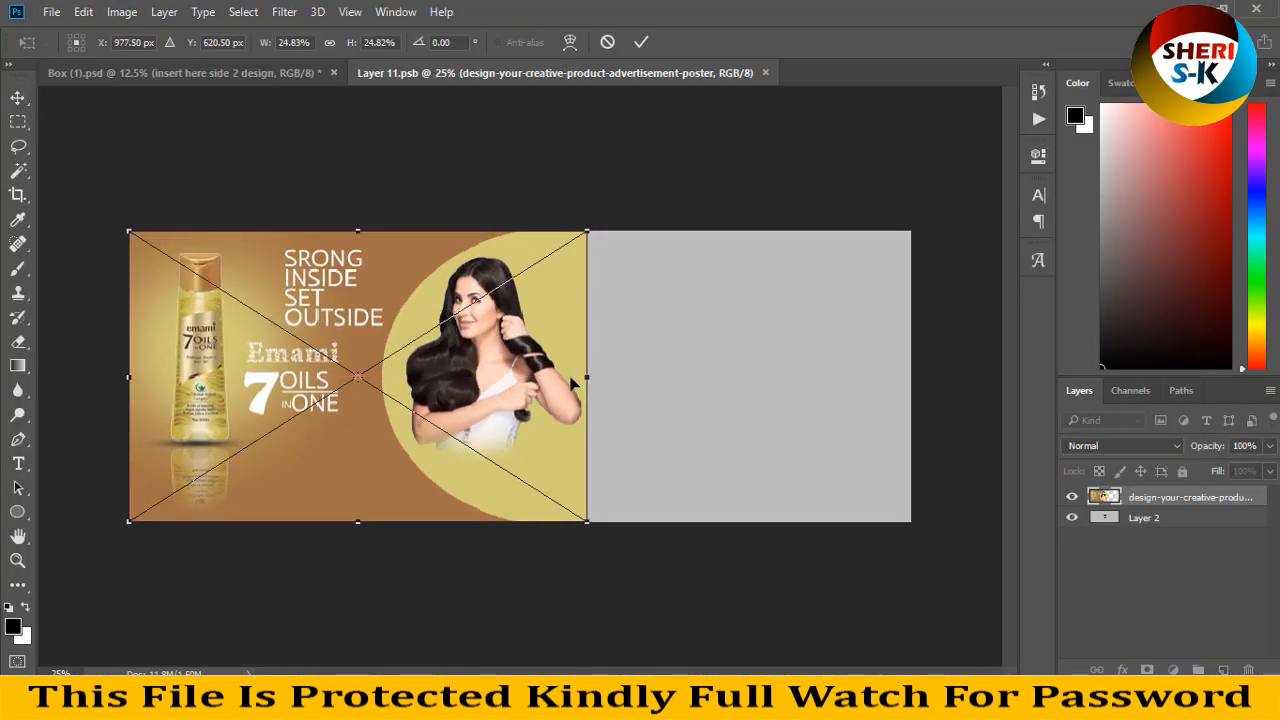
pyautogui.moveTo(585, 372); pyautogui.dragTo(911, 372)
pyautogui.moveTo(524, 526); pyautogui.dragTo(522, 595)
pyautogui.press('Return')
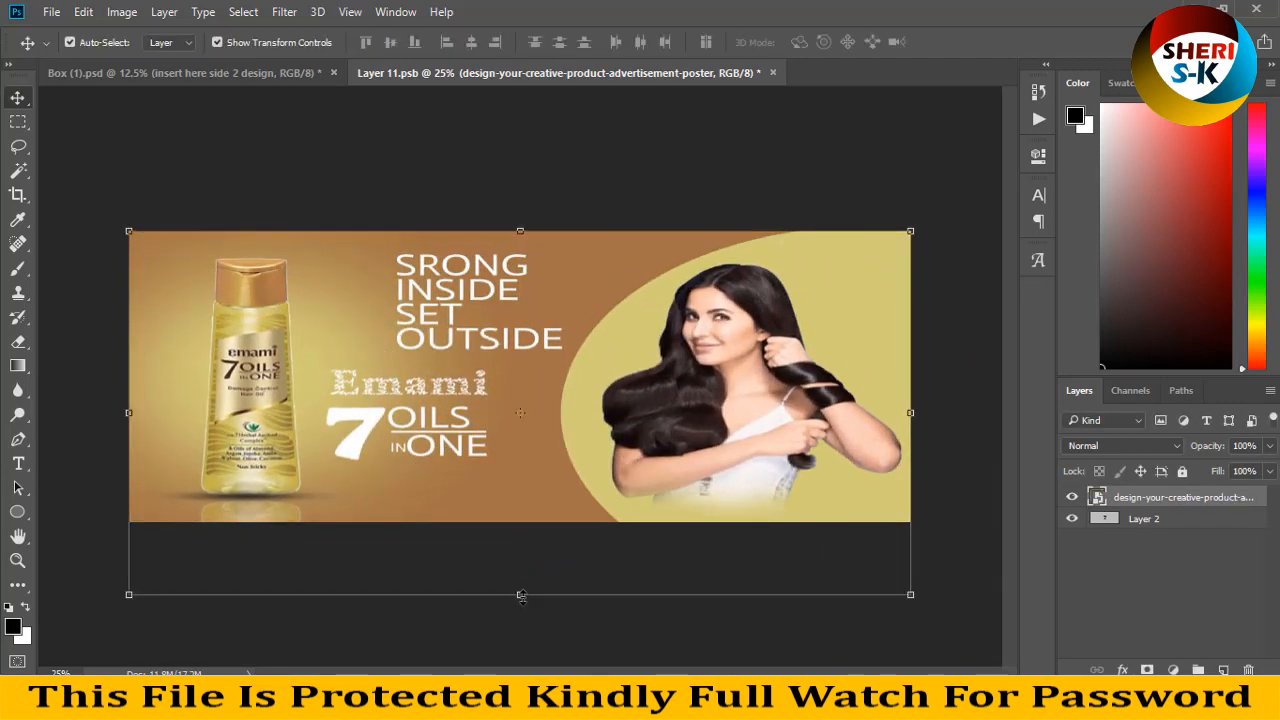
# Save and close the side 2 smart object, then deselect all layers in the box mockup
pyautogui.hotkey('ctrl', 's')
pyautogui.click(765, 73)
pyautogui.click(870, 238)
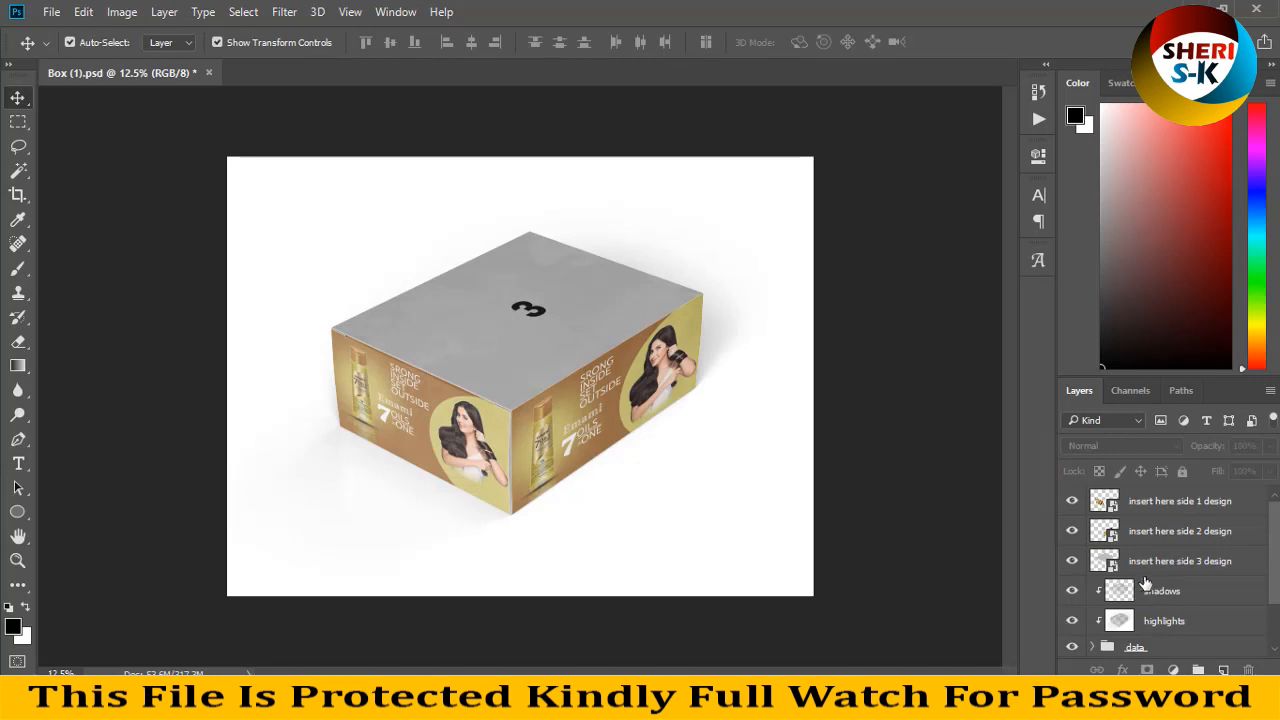
# Open the side 3 design smart object and place the Listerine poster in it, sized to cover the whole canvas
pyautogui.doubleClick(1108, 565)
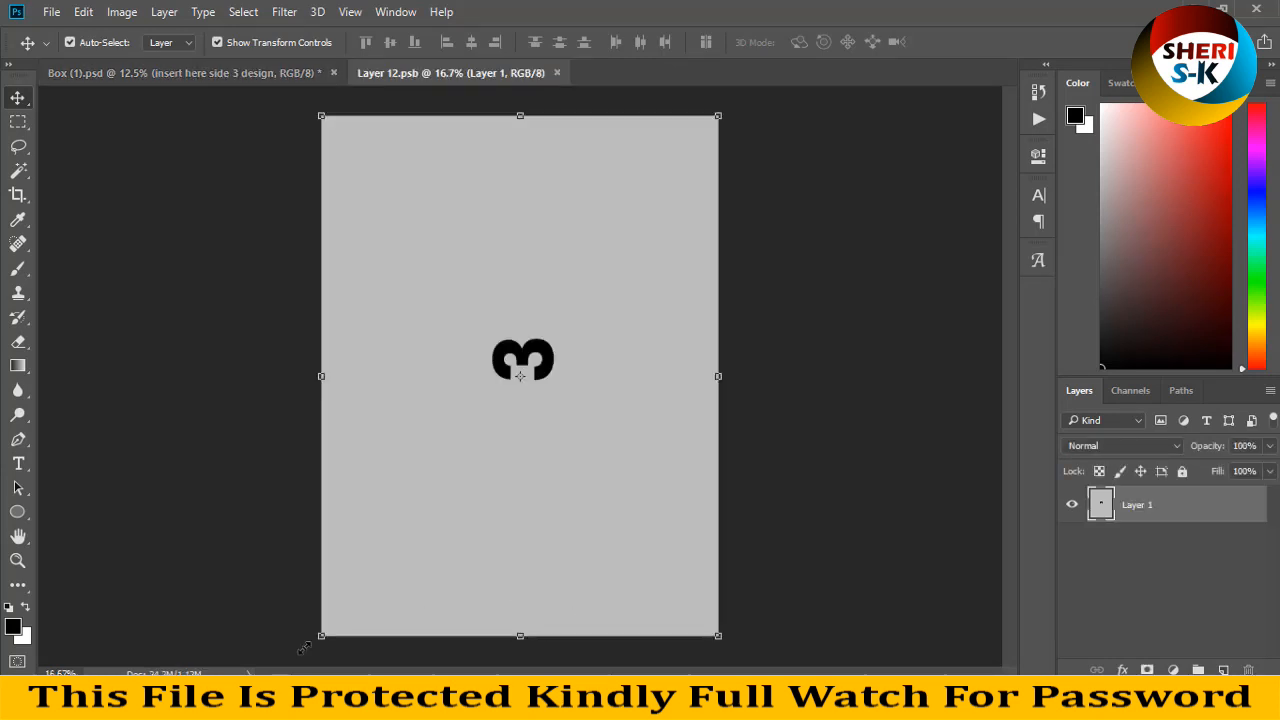
pyautogui.click(242, 706)
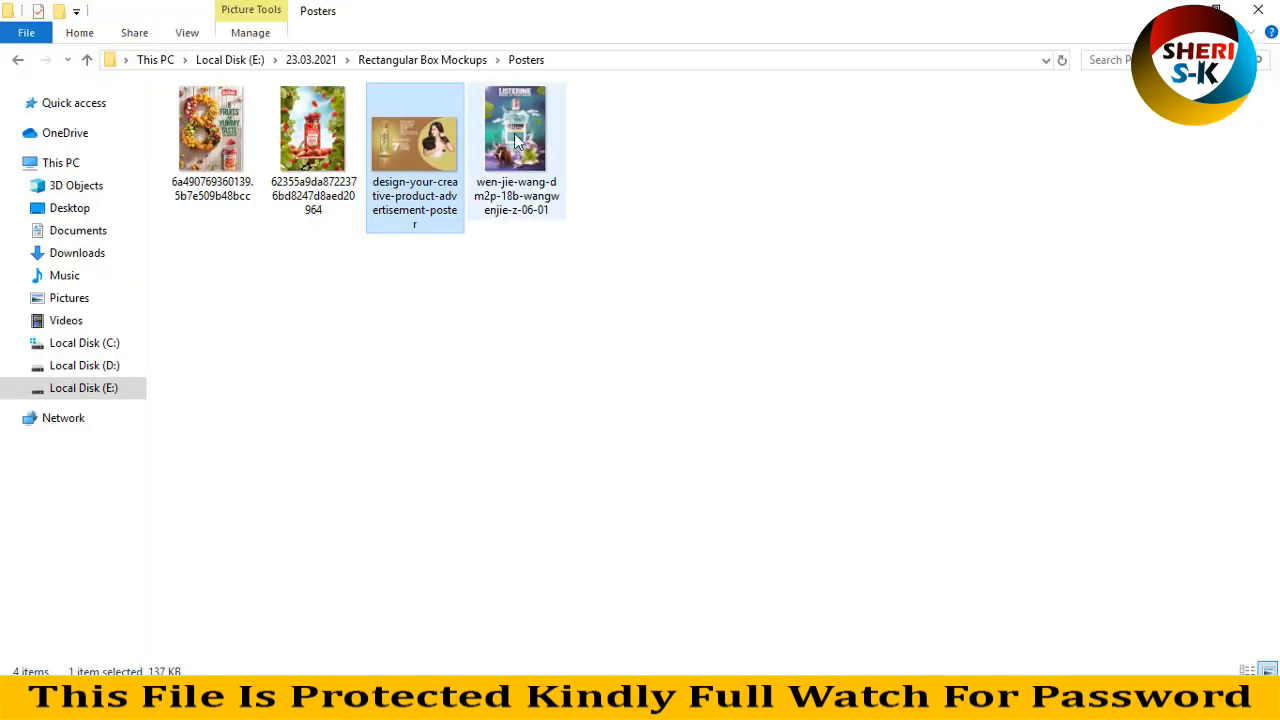
pyautogui.moveTo(510, 119); pyautogui.dragTo(484, 307)
pyautogui.moveTo(631, 541)
pyautogui.mouseDown()
pyautogui.moveTo(697, 614)
pyautogui.moveTo(722, 681)
pyautogui.moveTo(613, 520)
pyautogui.moveTo(613, 542)
pyautogui.mouseUp()
pyautogui.press('Return')
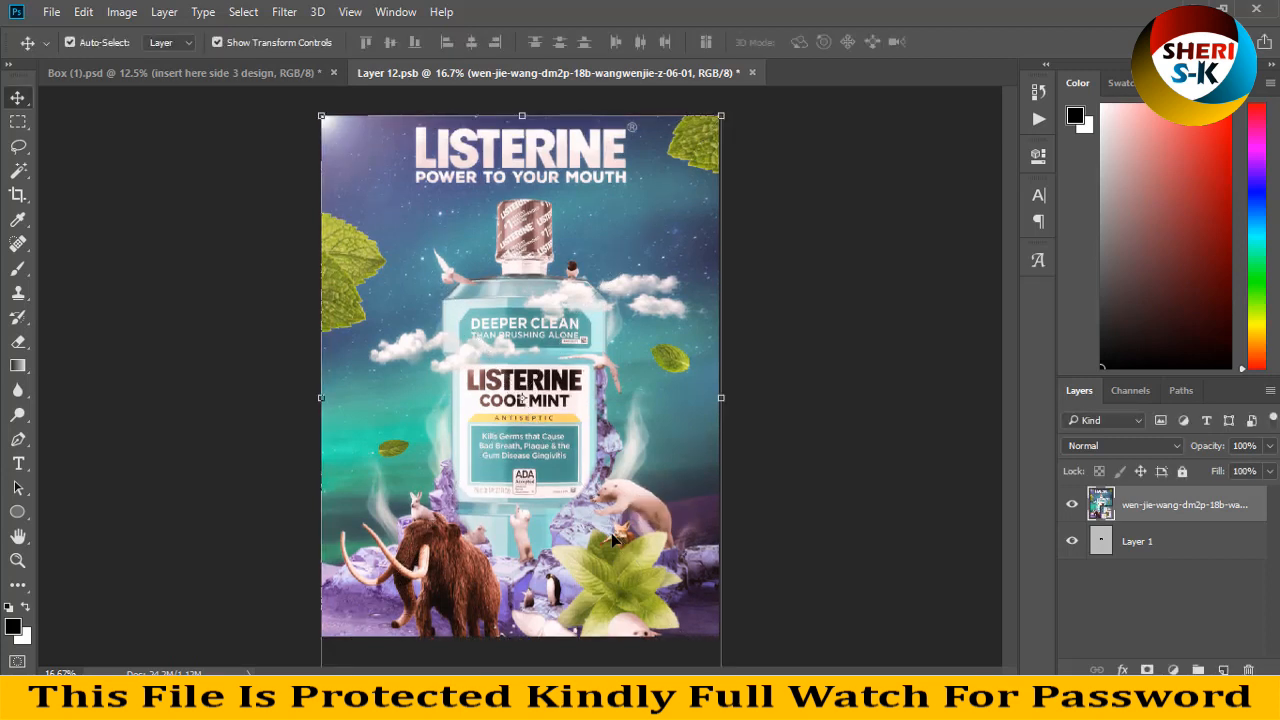
# Save the side 3 smart object and return to the Box (1).psd document
pyautogui.hotkey('ctrl', 's')
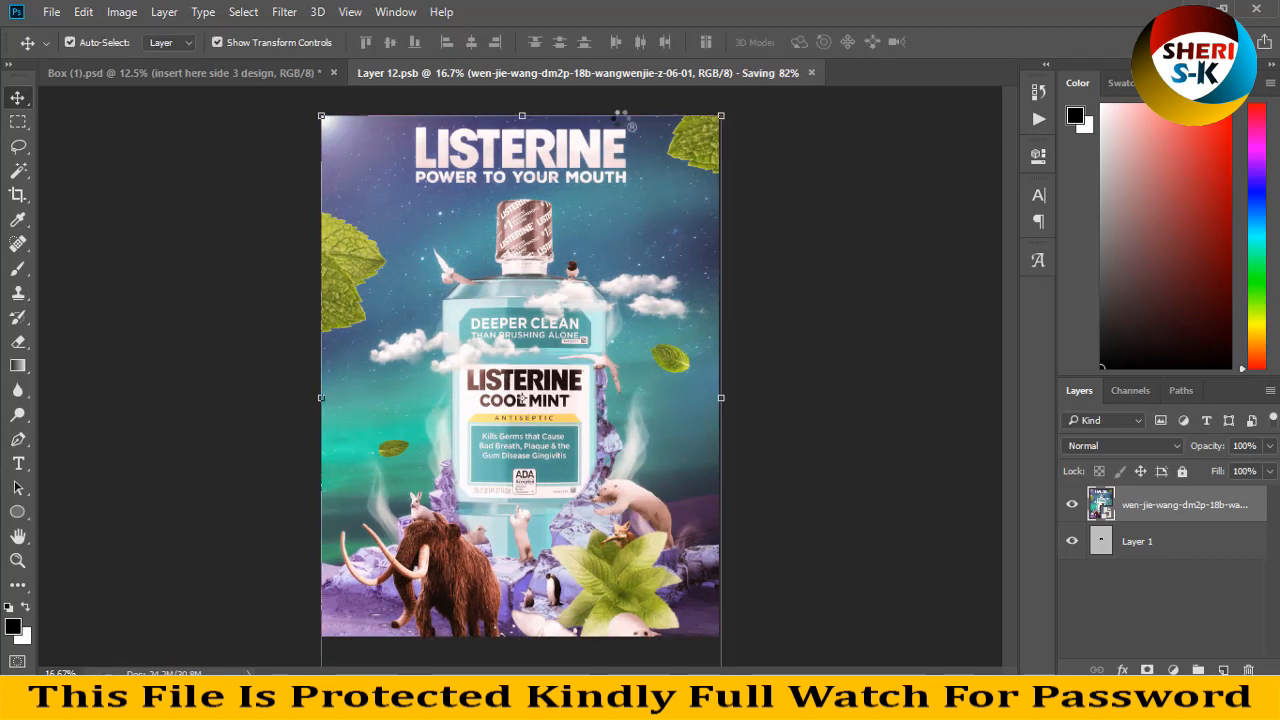
pyautogui.click(256, 78)
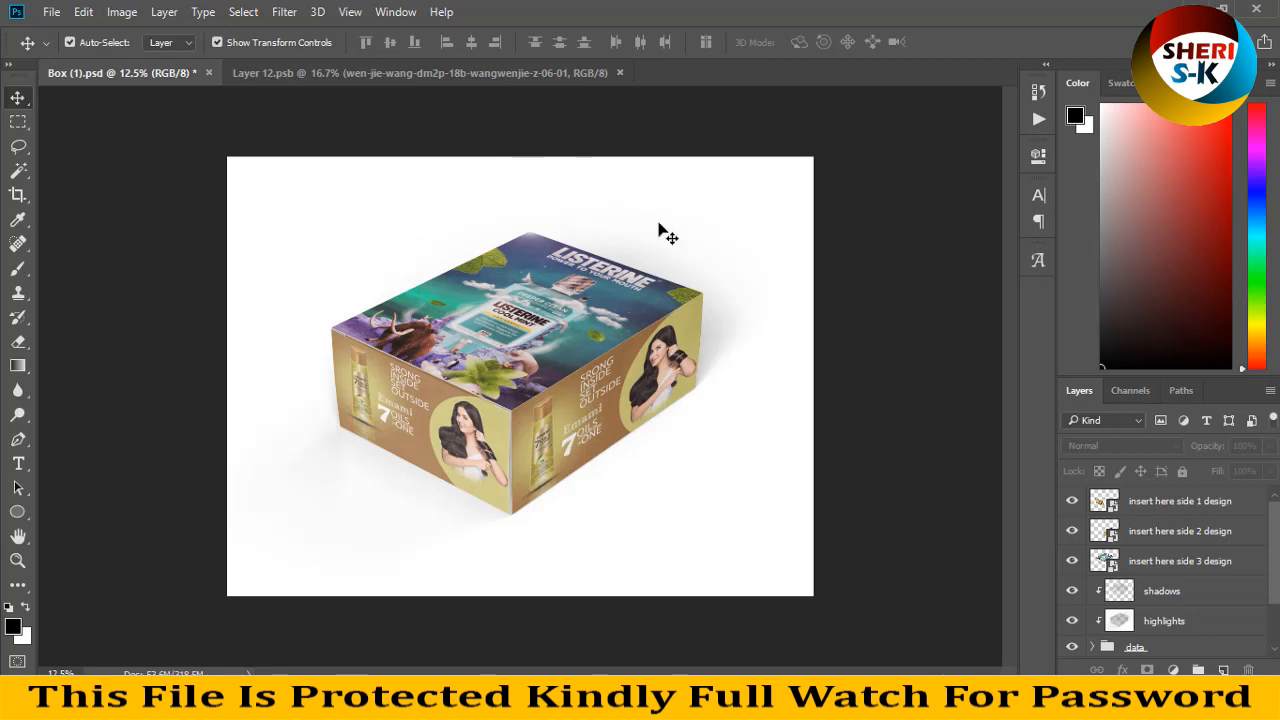
# Close the side 3 smart object and the Box (1).psd document without saving the changes
pyautogui.click(620, 73)
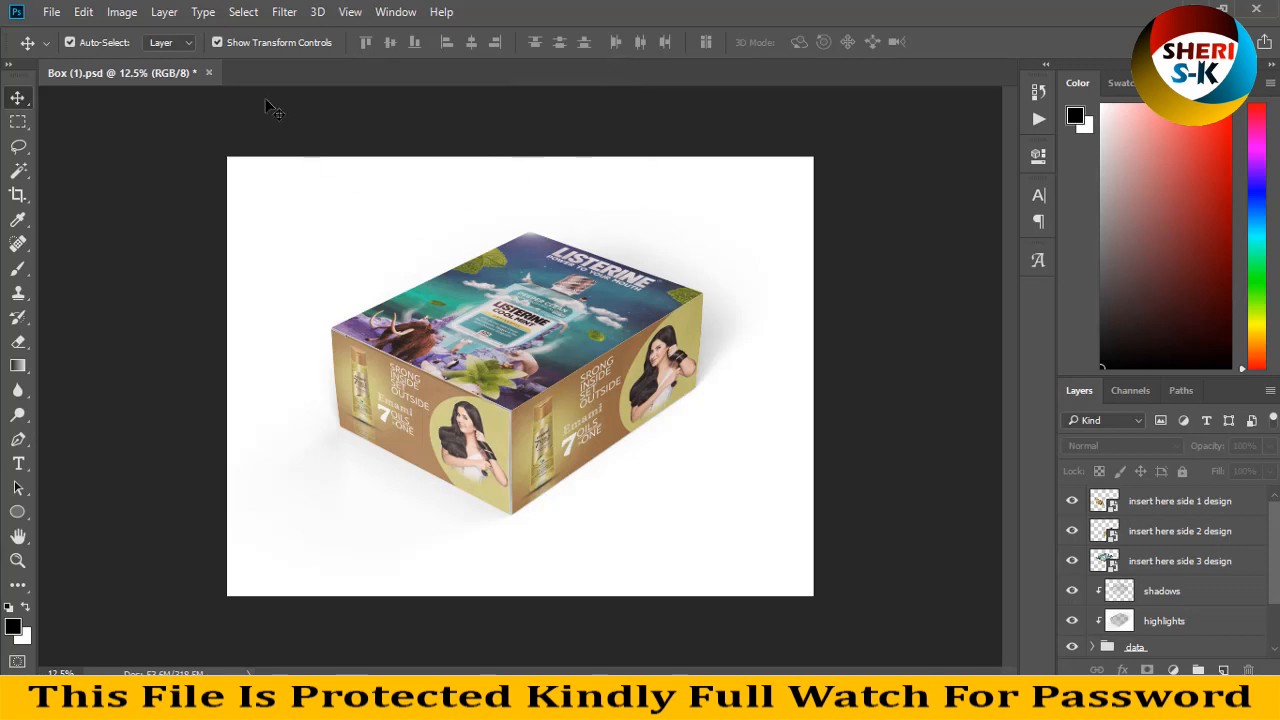
pyautogui.click(208, 72)
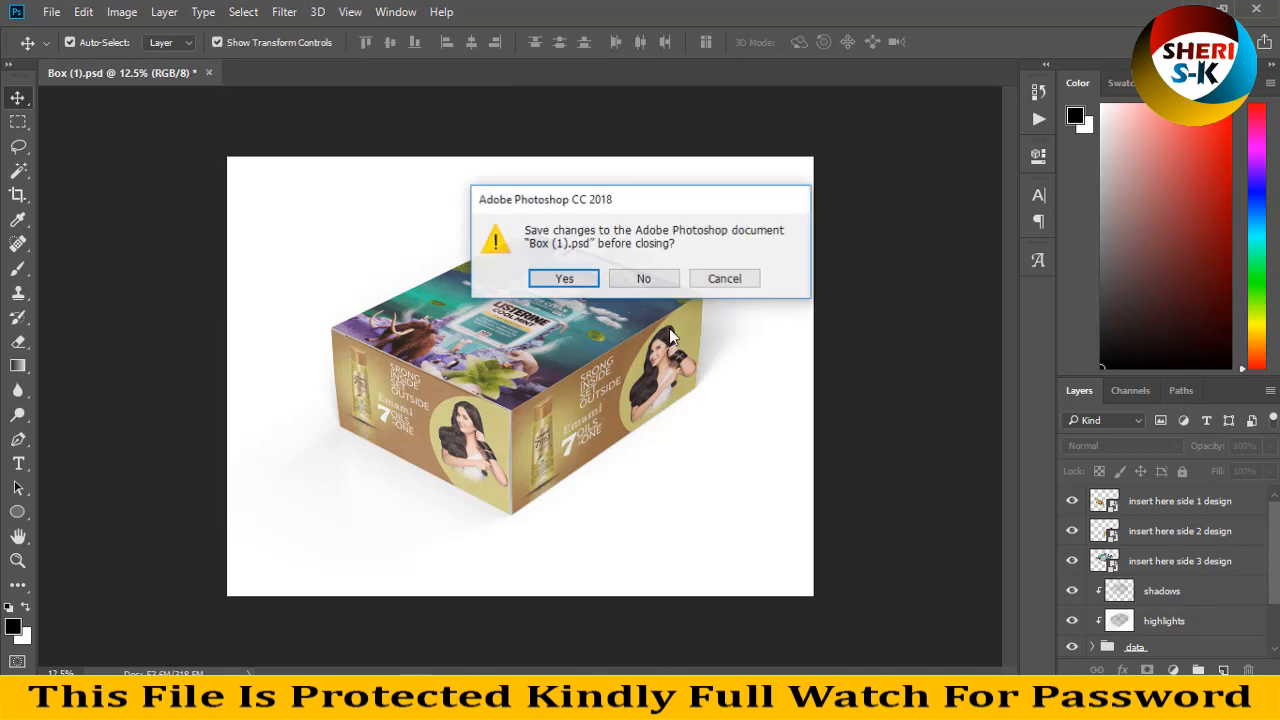
pyautogui.click(644, 279)
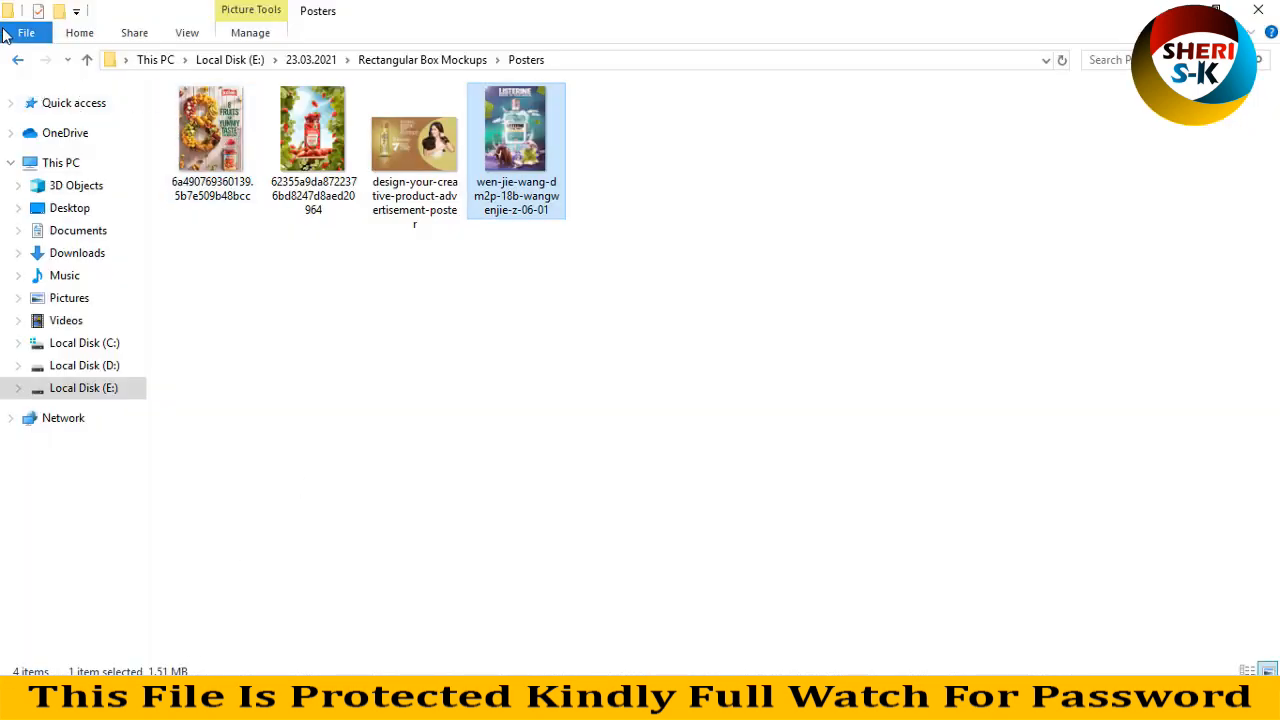
# Open Box (2).psd from the Rectangular Box Mockups folder in Photoshop and open its side 2 design smart object
pyautogui.click(16, 59)
pyautogui.moveTo(545, 168); pyautogui.dragTo(416, 165)
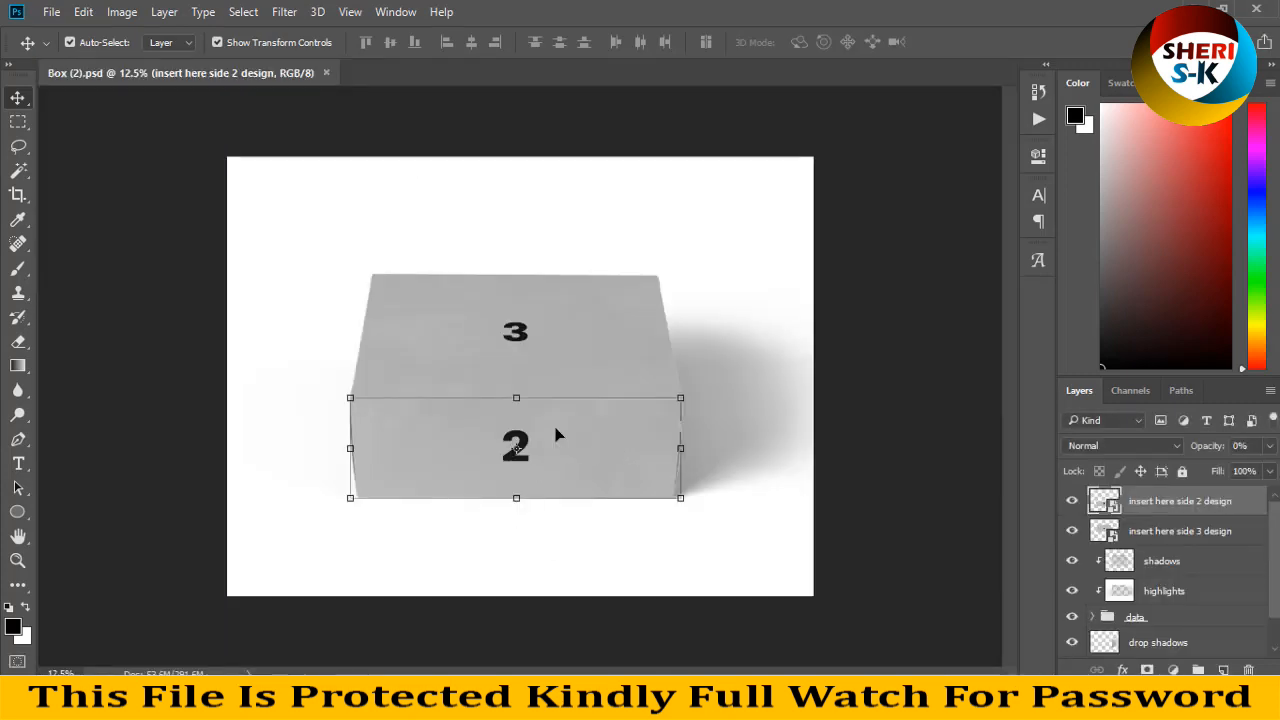
pyautogui.doubleClick(1106, 503)
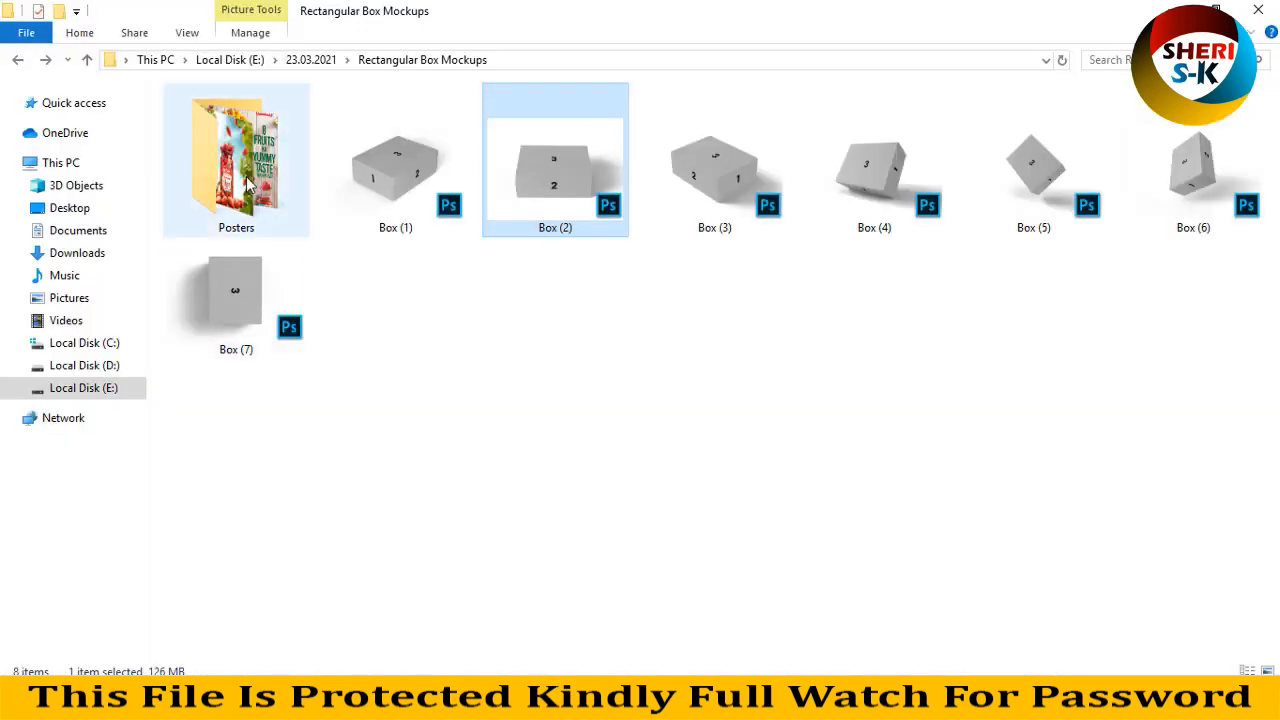
# Place design-your-creative-product-advertisement-poster in the side 2 smart object, scaled to about 43% to cover the canvas, save it, and return to Box (2).psd
pyautogui.doubleClick(243, 165)
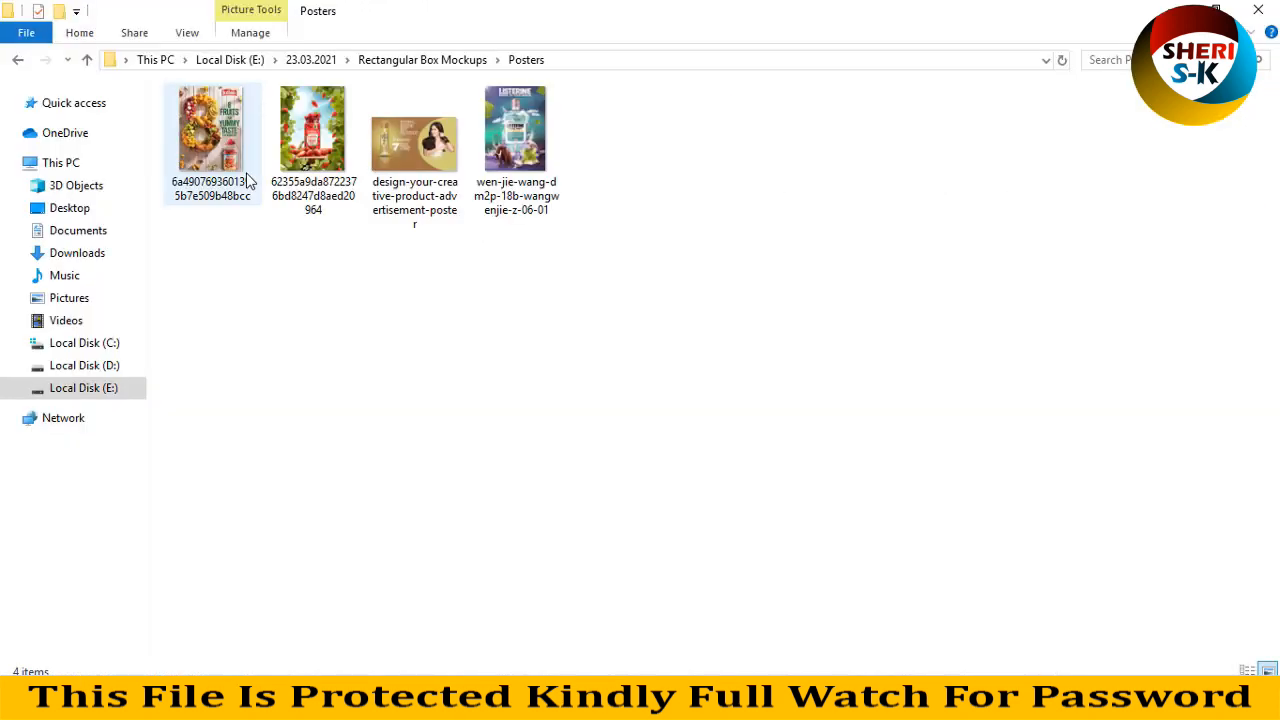
pyautogui.moveTo(228, 147); pyautogui.dragTo(310, 404)
pyautogui.moveTo(414, 145); pyautogui.dragTo(376, 401)
pyautogui.moveTo(590, 515); pyautogui.dragTo(926, 690)
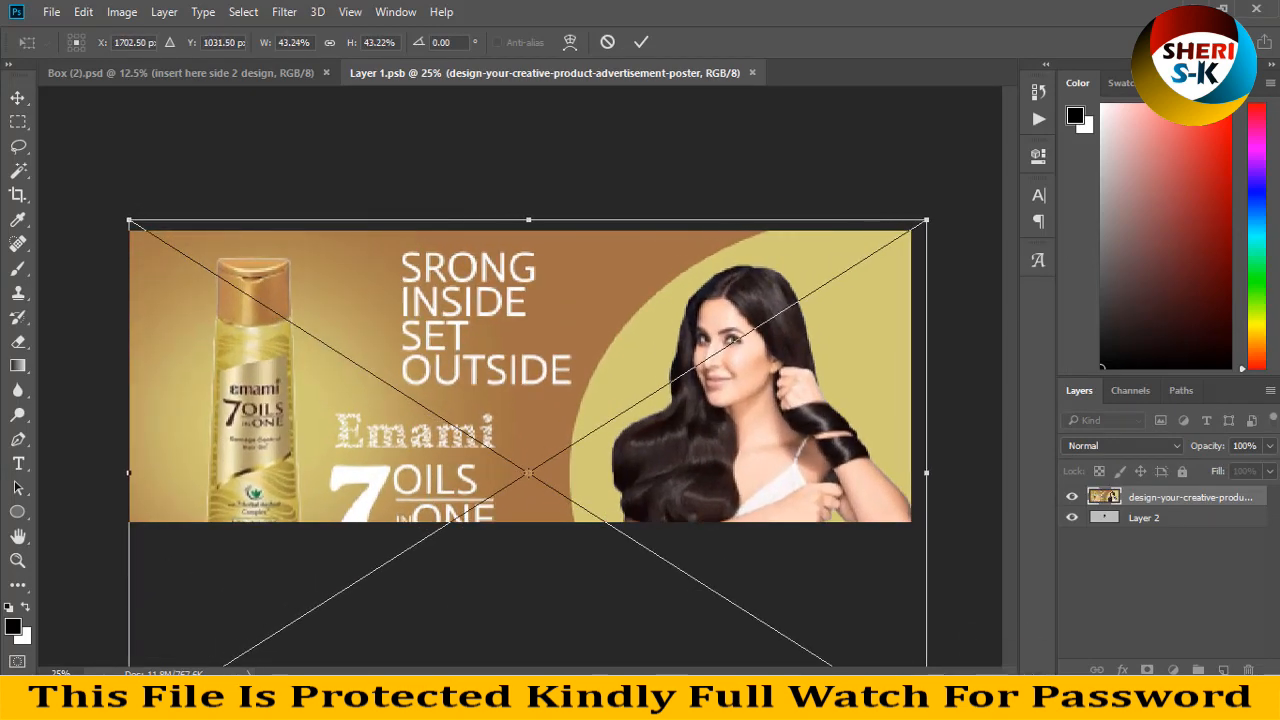
pyautogui.press('Return')
pyautogui.hotkey('ctrl', 's')
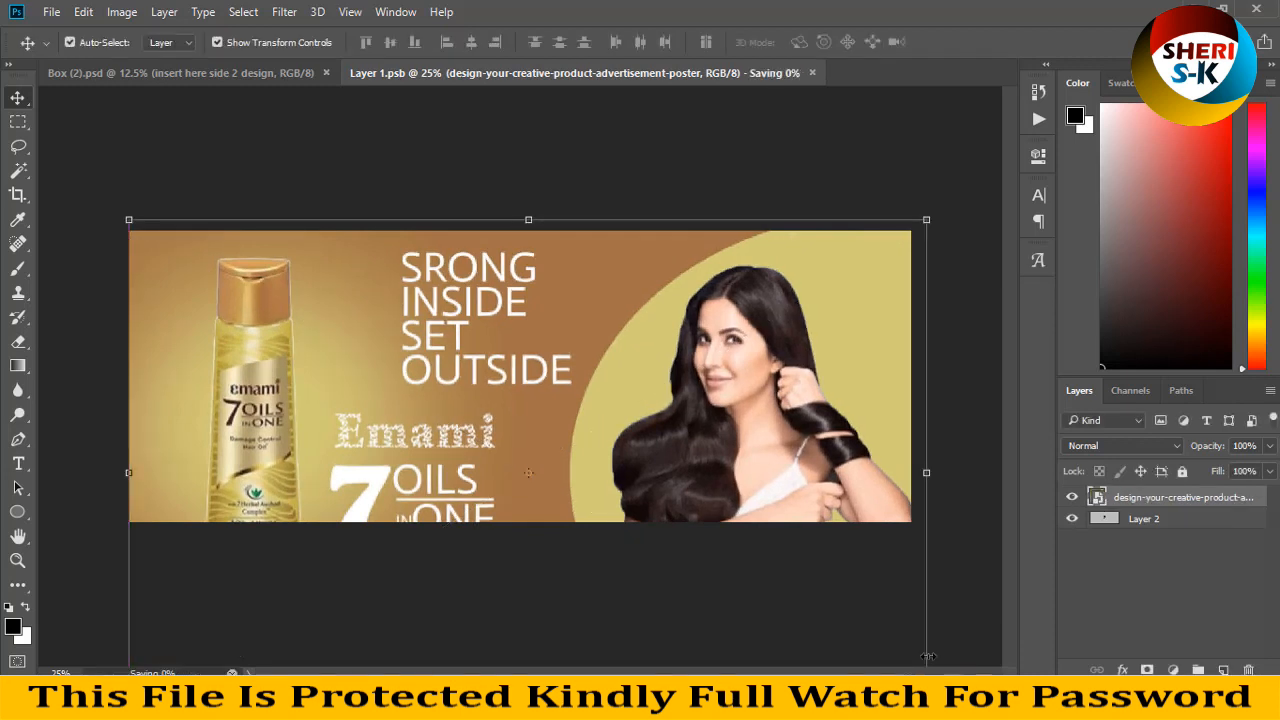
pyautogui.click(261, 73)
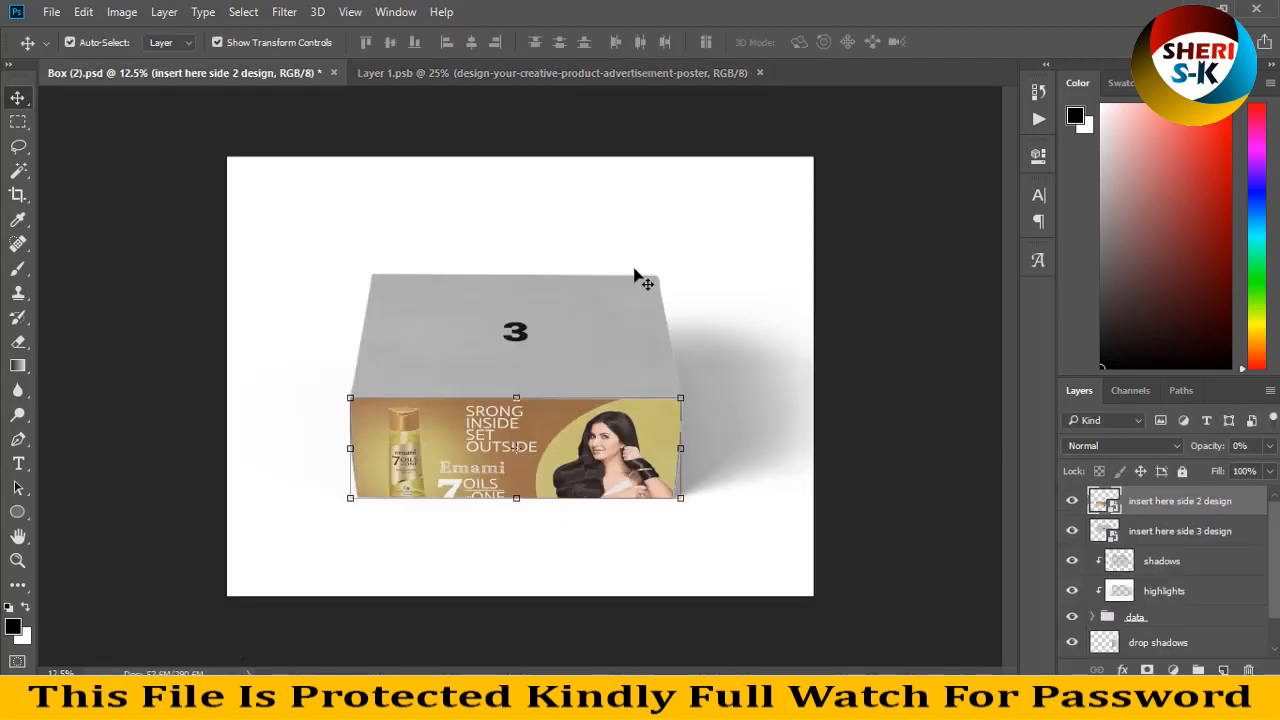
# Open the side 3 design smart object and place the 6a490769360139.5b7e509b48bcc fruit poster in it, covering the whole canvas
pyautogui.click(551, 336)
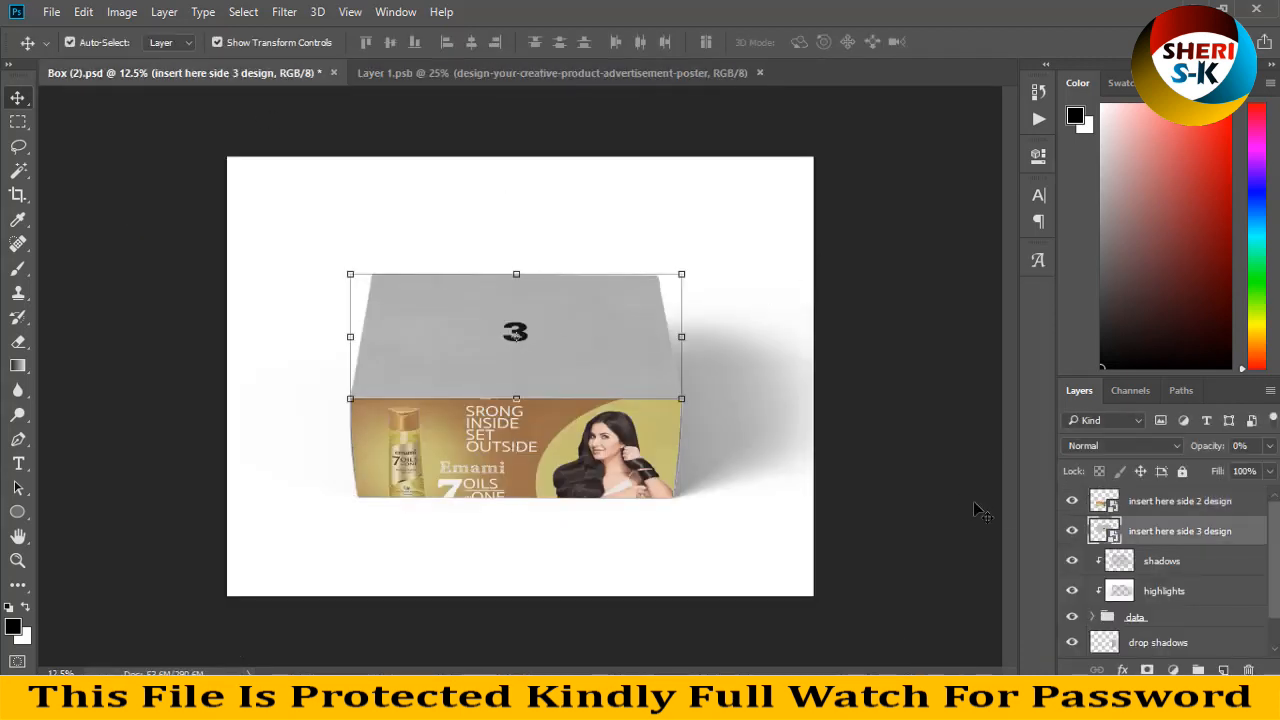
pyautogui.doubleClick(1117, 538)
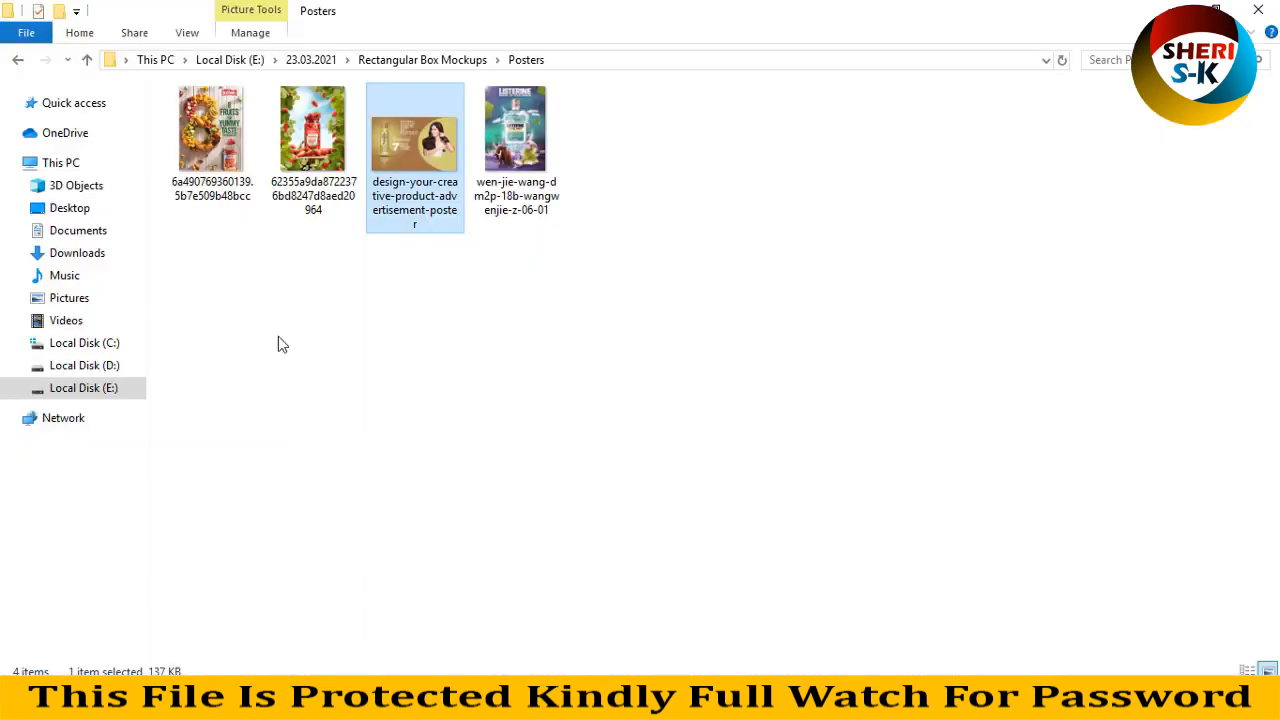
pyautogui.moveTo(230, 148); pyautogui.dragTo(604, 400)
pyautogui.moveTo(328, 382); pyautogui.dragTo(314, 379)
pyautogui.press('Return')
# Save the side 3 smart object, return to Box (2).psd, and deselect all layers
pyautogui.hotkey('ctrl', 's')
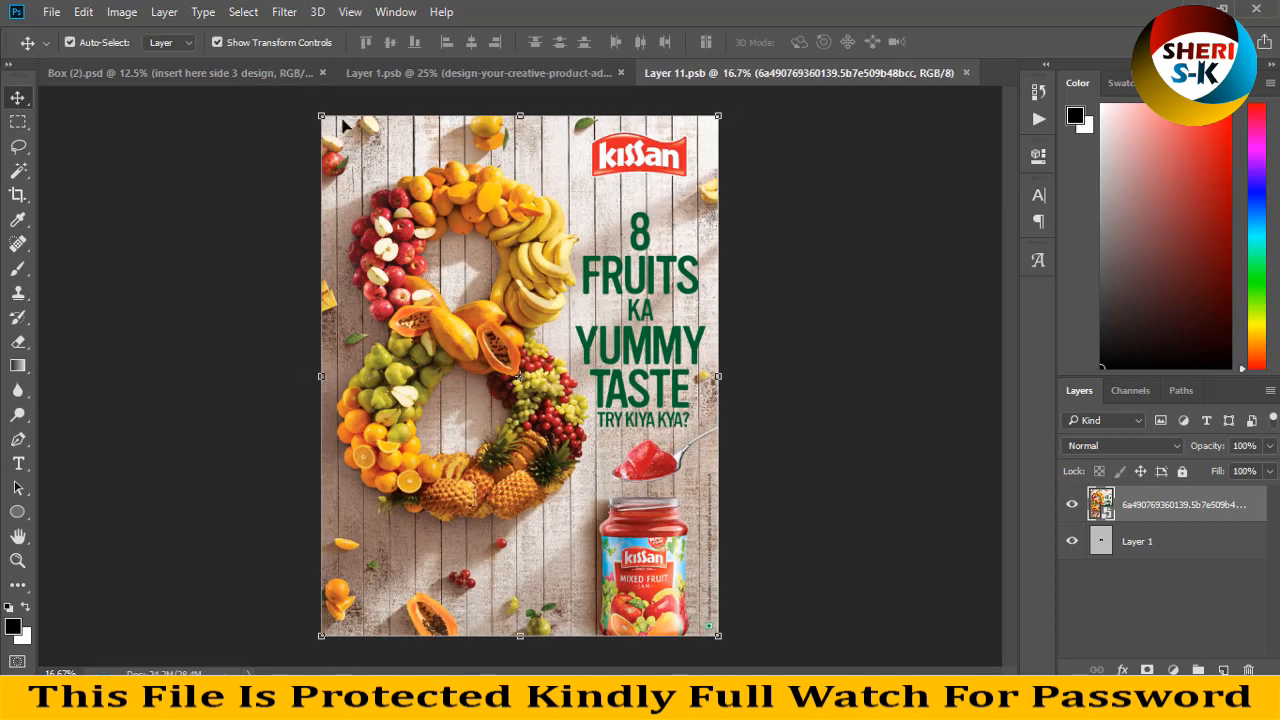
pyautogui.click(247, 74)
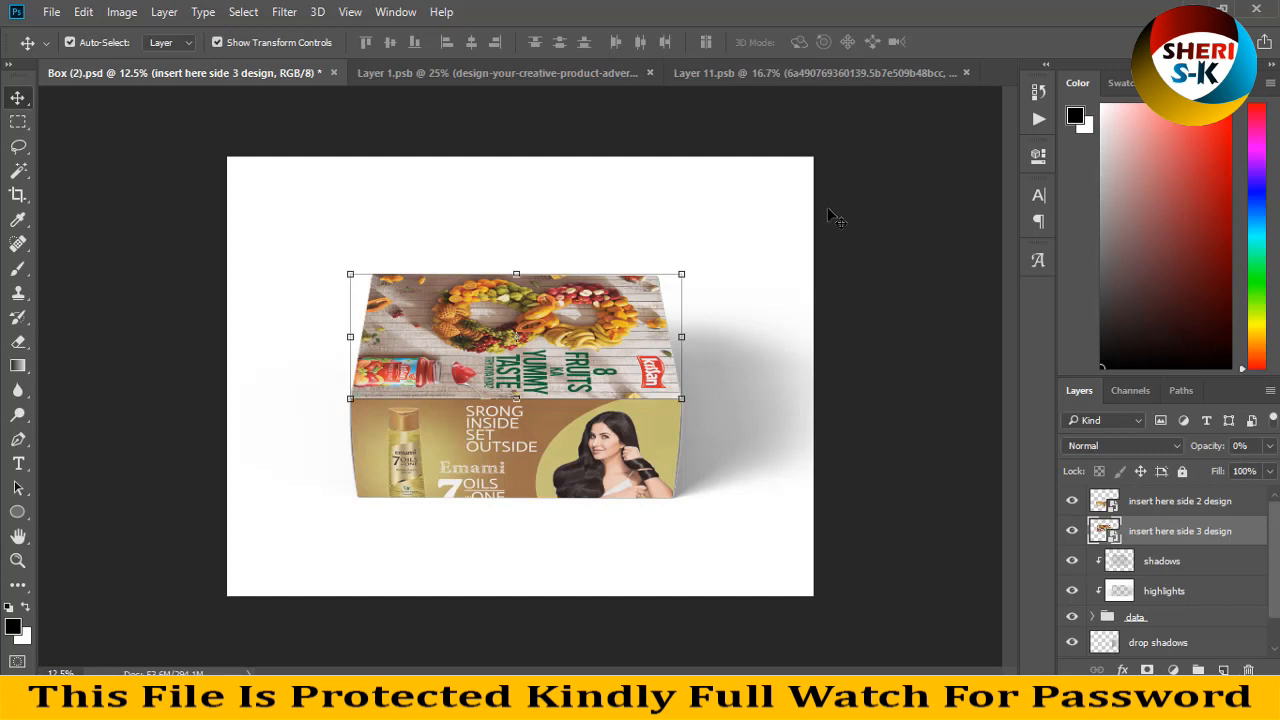
pyautogui.click(843, 212)
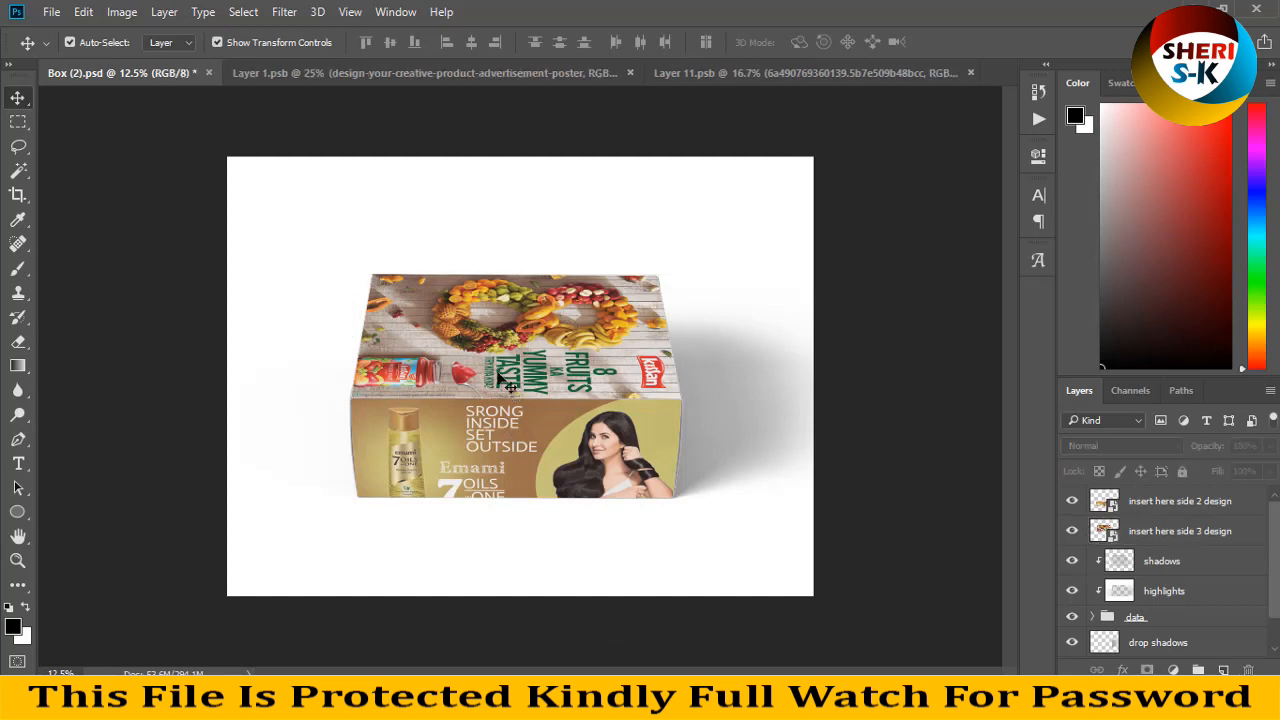
# Toggle the visibility of the highlights and drop shadows layers off and on to examine their effect on the box
pyautogui.click(1168, 591)
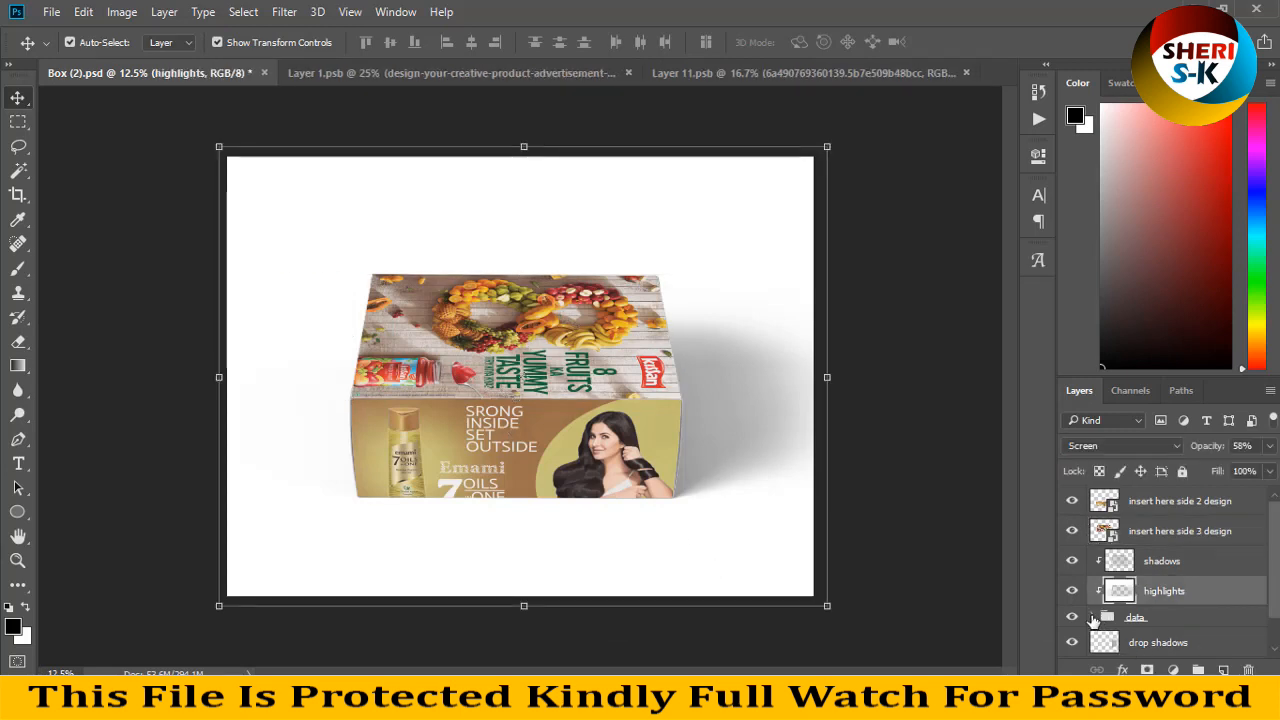
pyautogui.click(1070, 593)
pyautogui.click(1070, 593)
pyautogui.click(1070, 593)
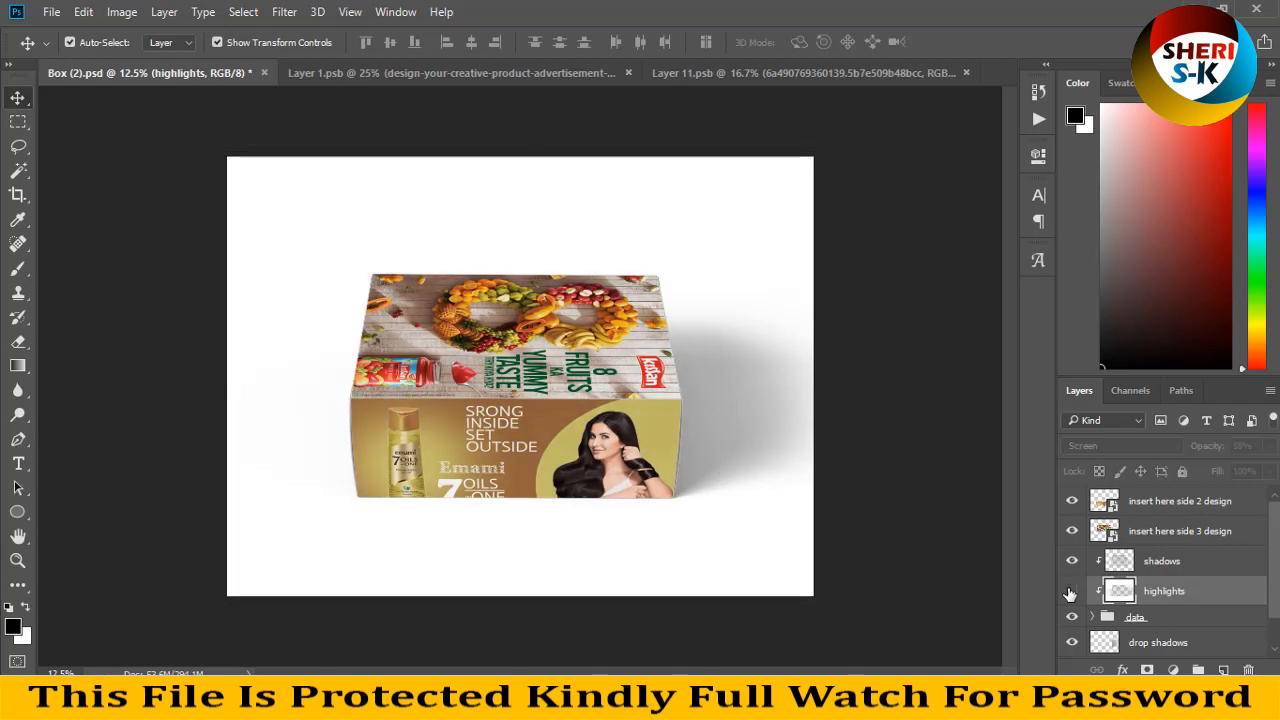
pyautogui.click(1070, 593)
pyautogui.scroll(-1, 1070, 600)
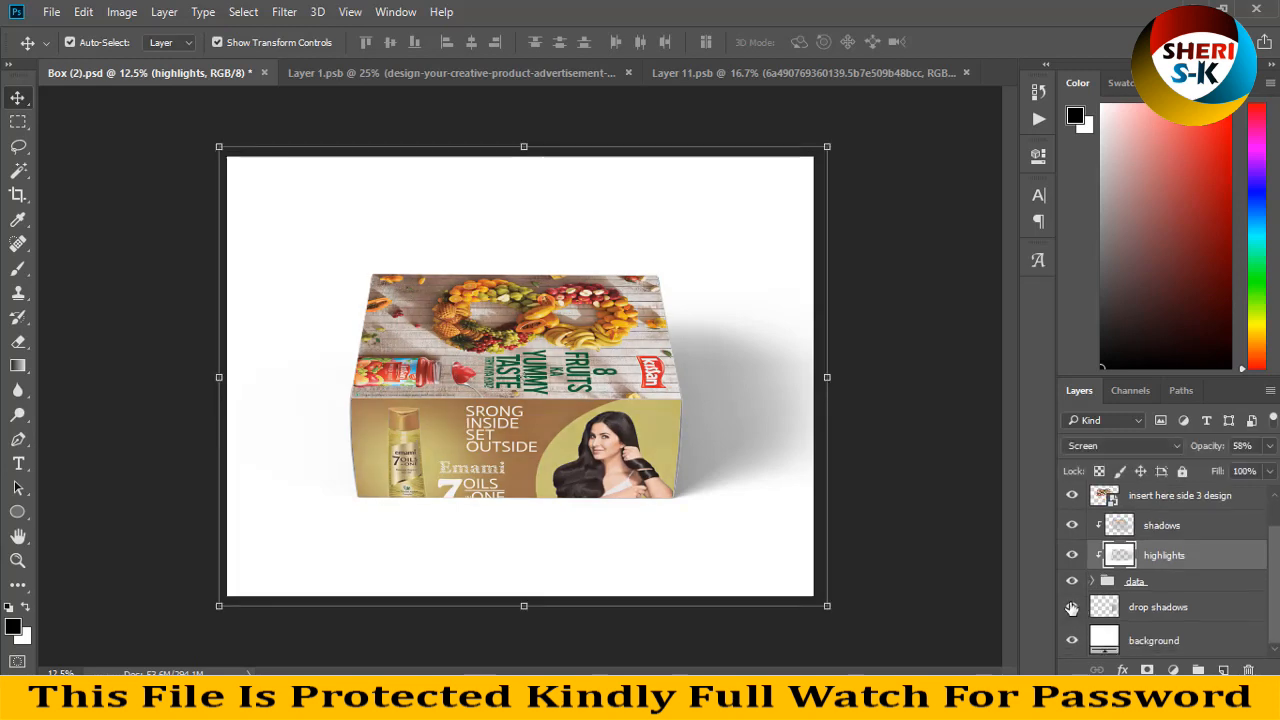
pyautogui.click(1071, 607)
pyautogui.click(1071, 607)
# Try several other solid colours for the background layer and cancel the colour change
pyautogui.click(1090, 640)
pyautogui.doubleClick(1100, 643)
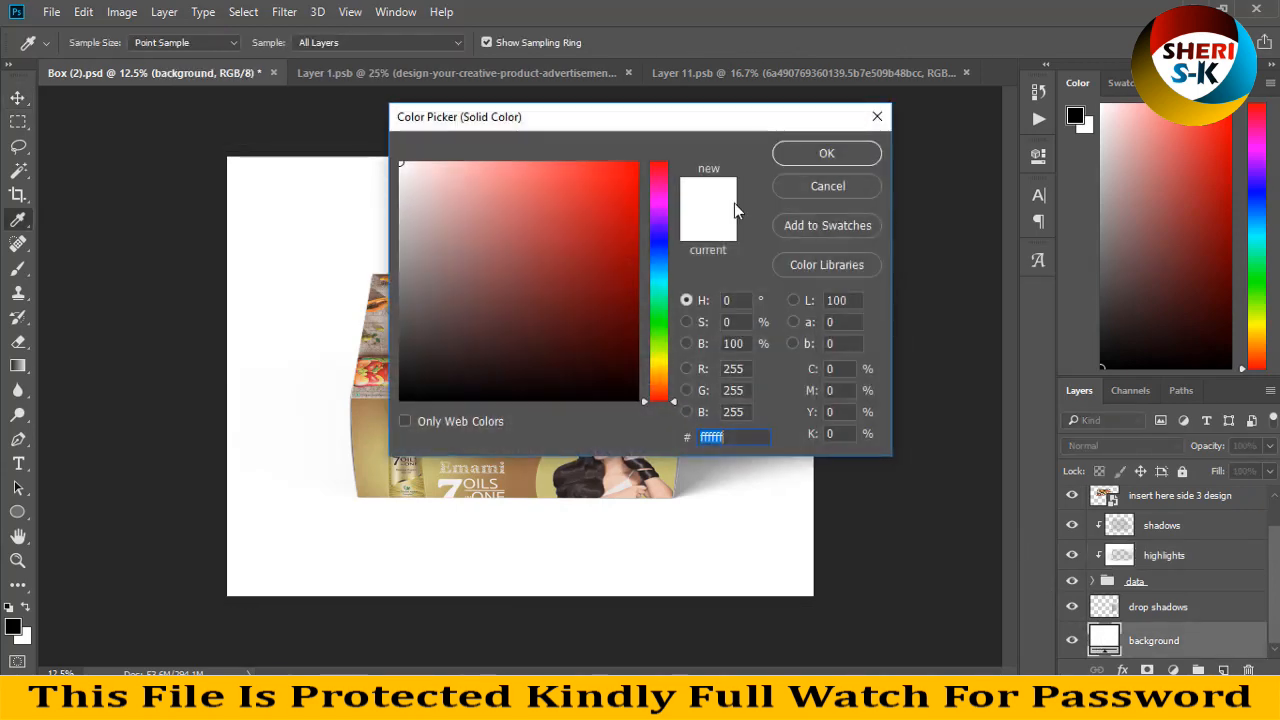
pyautogui.moveTo(668, 127); pyautogui.dragTo(995, 169)
pyautogui.click(943, 214)
pyautogui.click(948, 272)
pyautogui.moveTo(932, 315)
pyautogui.mouseDown()
pyautogui.moveTo(752, 463)
pyautogui.moveTo(840, 379)
pyautogui.moveTo(884, 386)
pyautogui.mouseUp()
pyautogui.click(900, 400)
pyautogui.click(1122, 236)
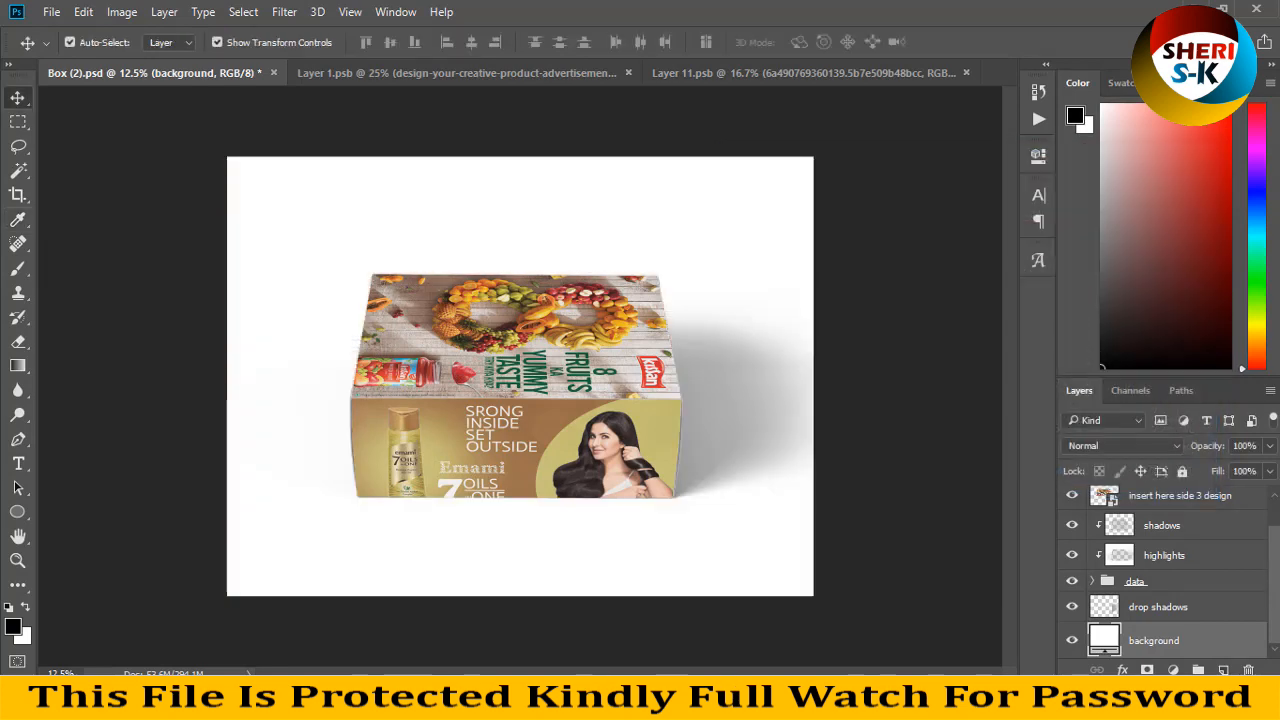
# Try the orange-yellow-orange preset as a gradient overlay on the background layer and cancel the layer style
pyautogui.click(1122, 669)
pyautogui.click(1160, 591)
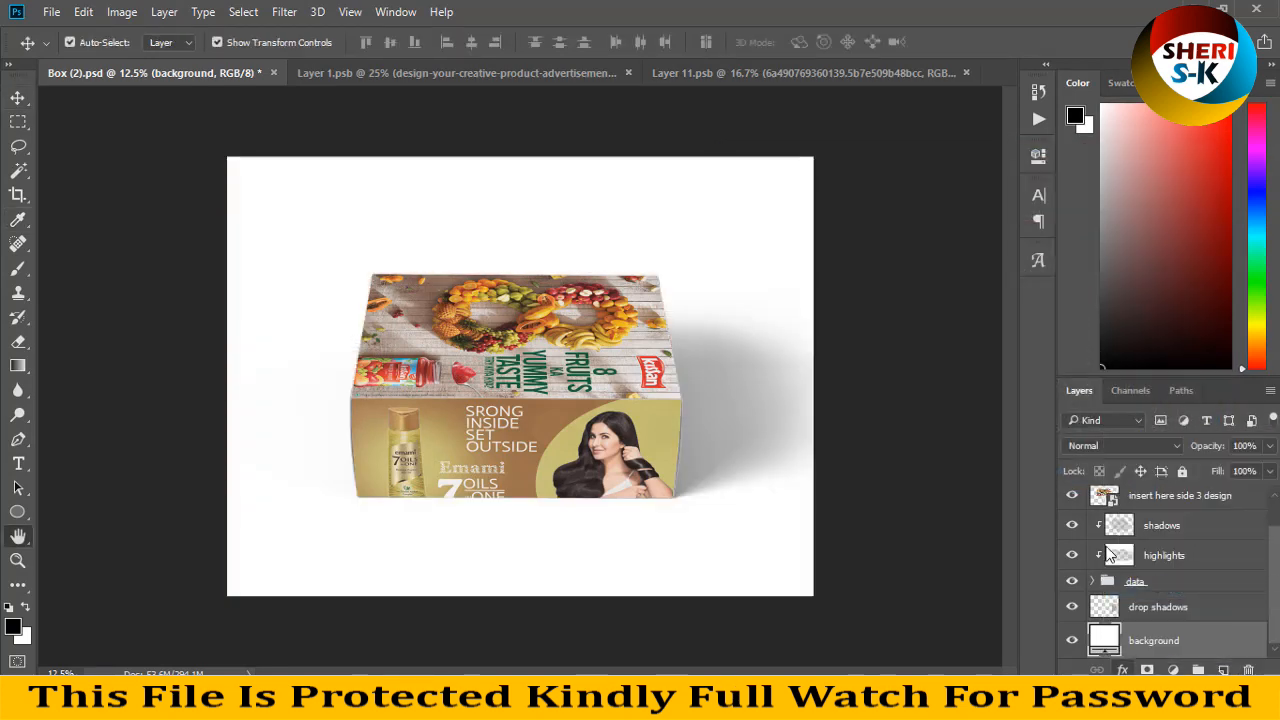
pyautogui.moveTo(667, 105); pyautogui.dragTo(1180, 160)
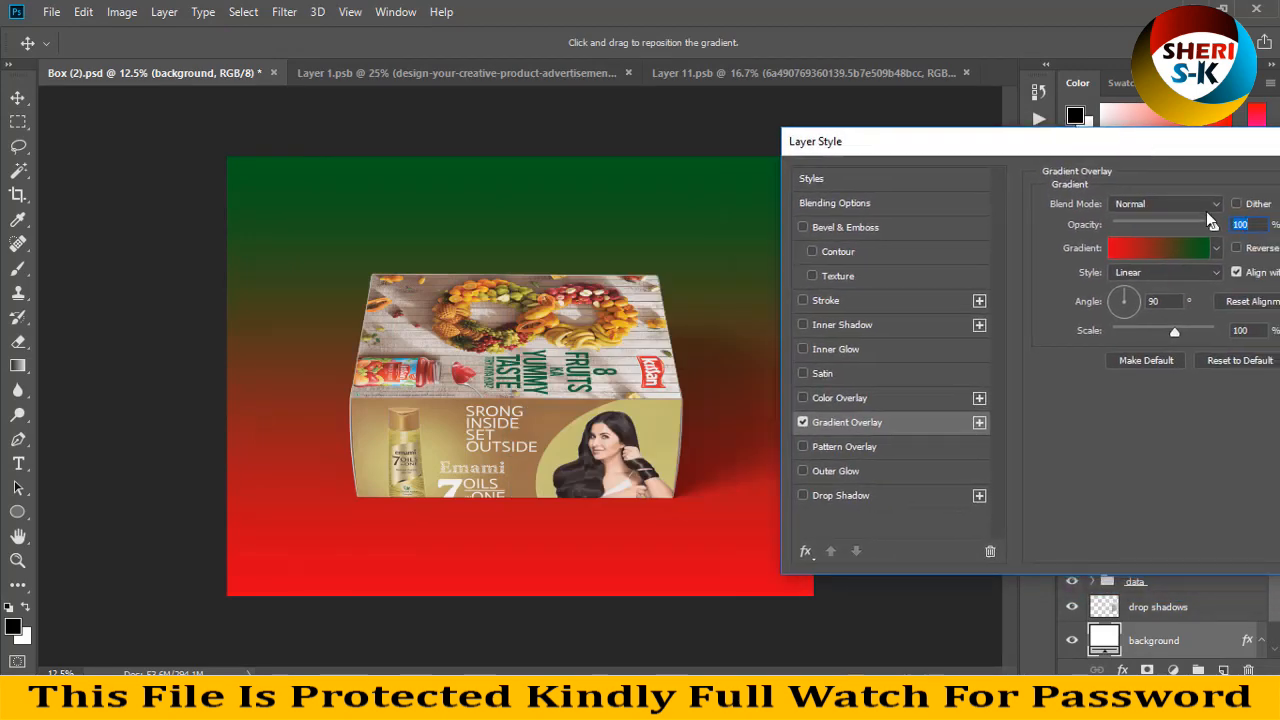
pyautogui.click(1218, 248)
pyautogui.click(1089, 320)
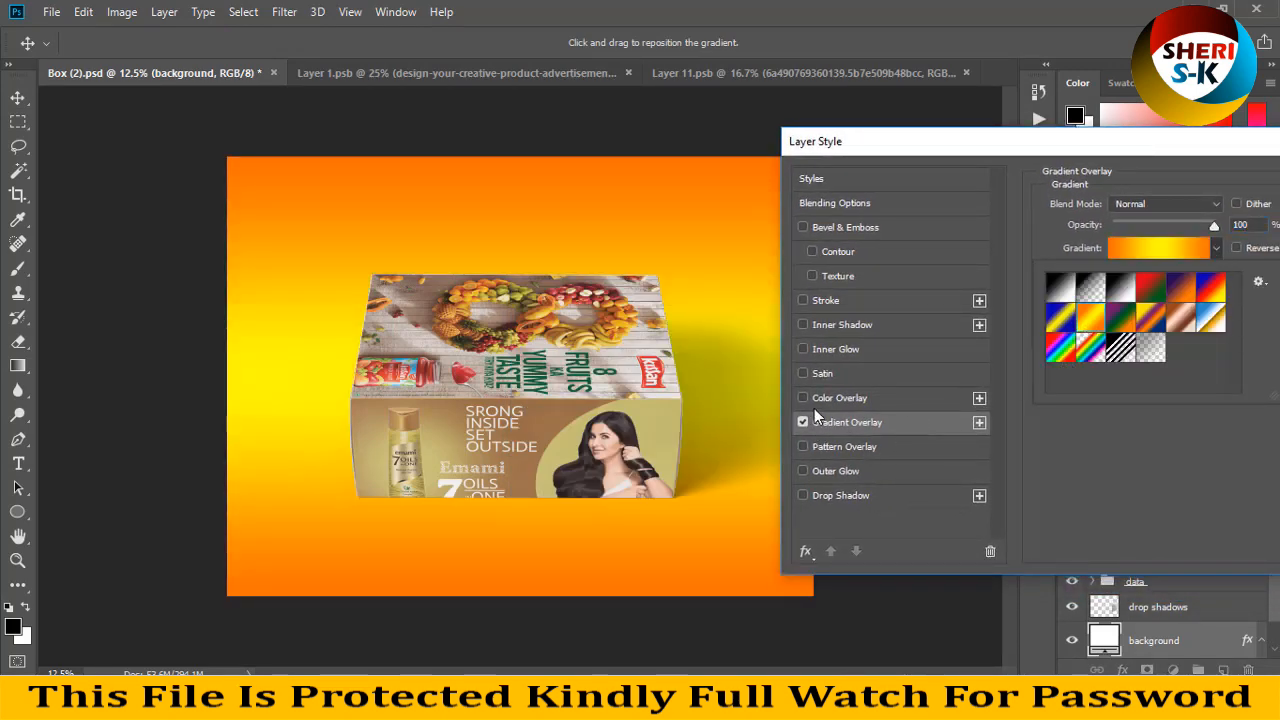
pyautogui.moveTo(1076, 135); pyautogui.dragTo(855, 150)
pyautogui.click(1231, 237)
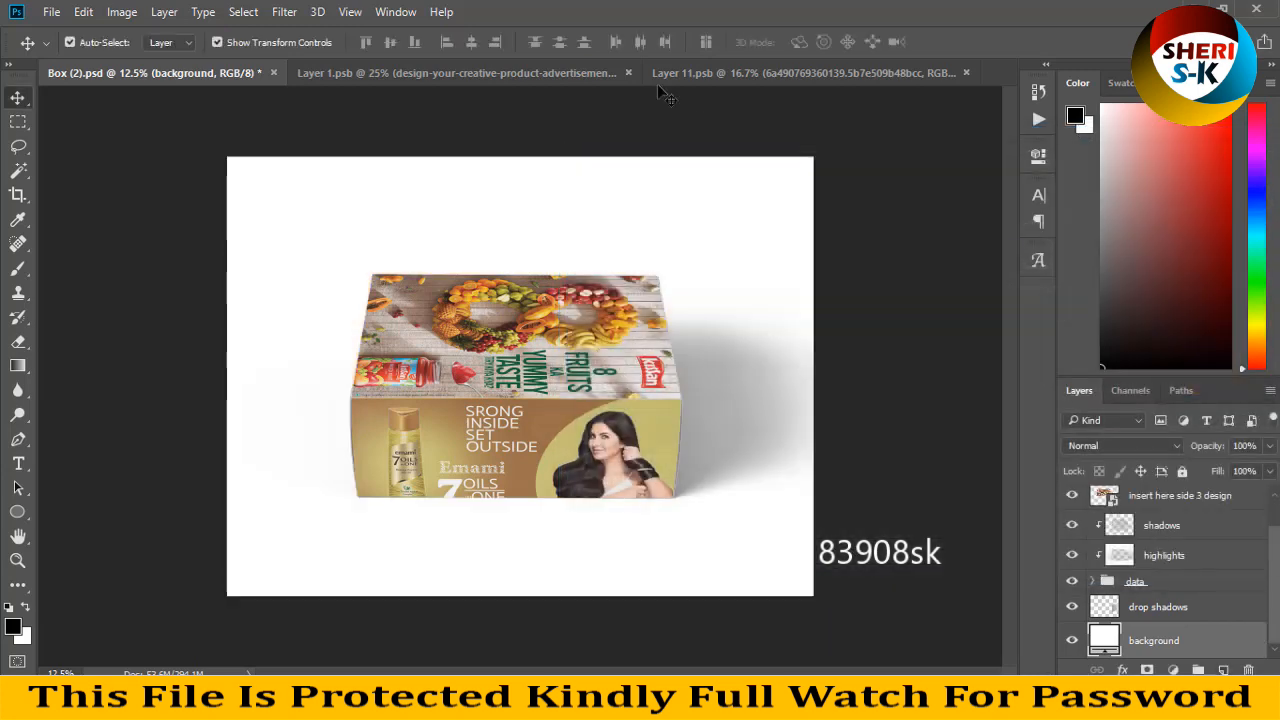
# Close both open smart object documents and Box (2).psd without saving the mockup's changes
pyautogui.click(628, 73)
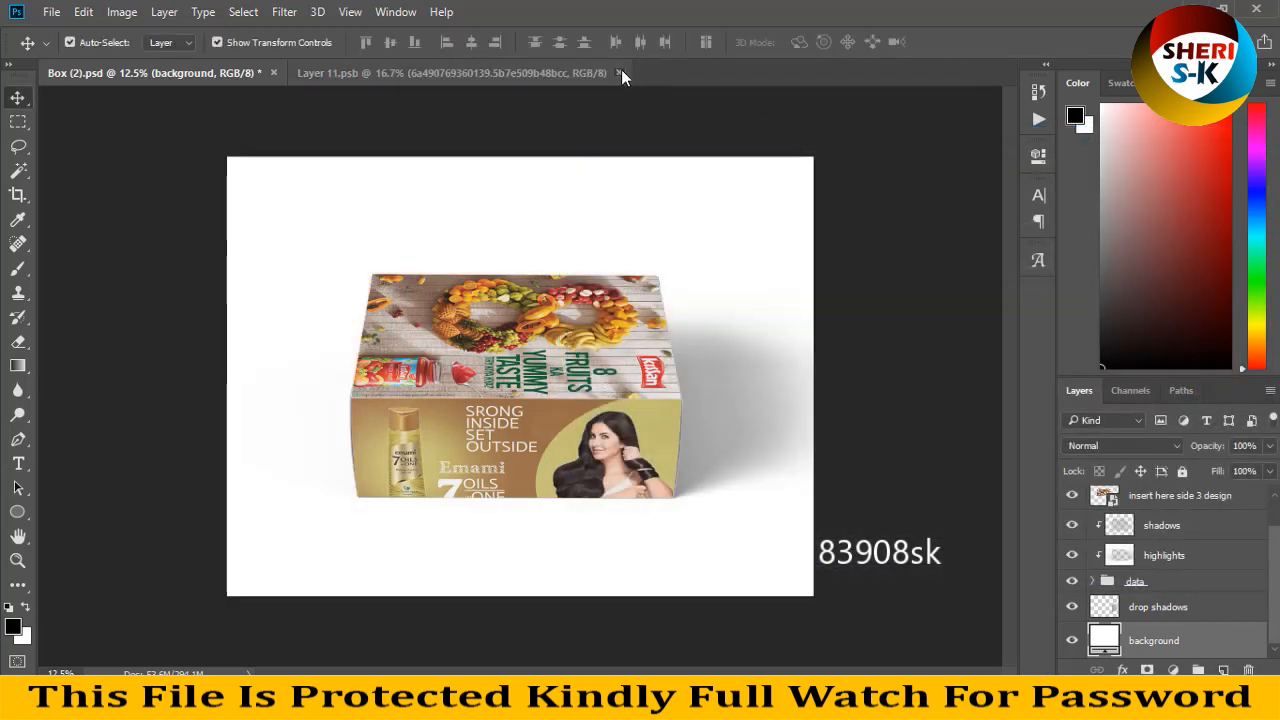
pyautogui.click(620, 72)
pyautogui.click(274, 72)
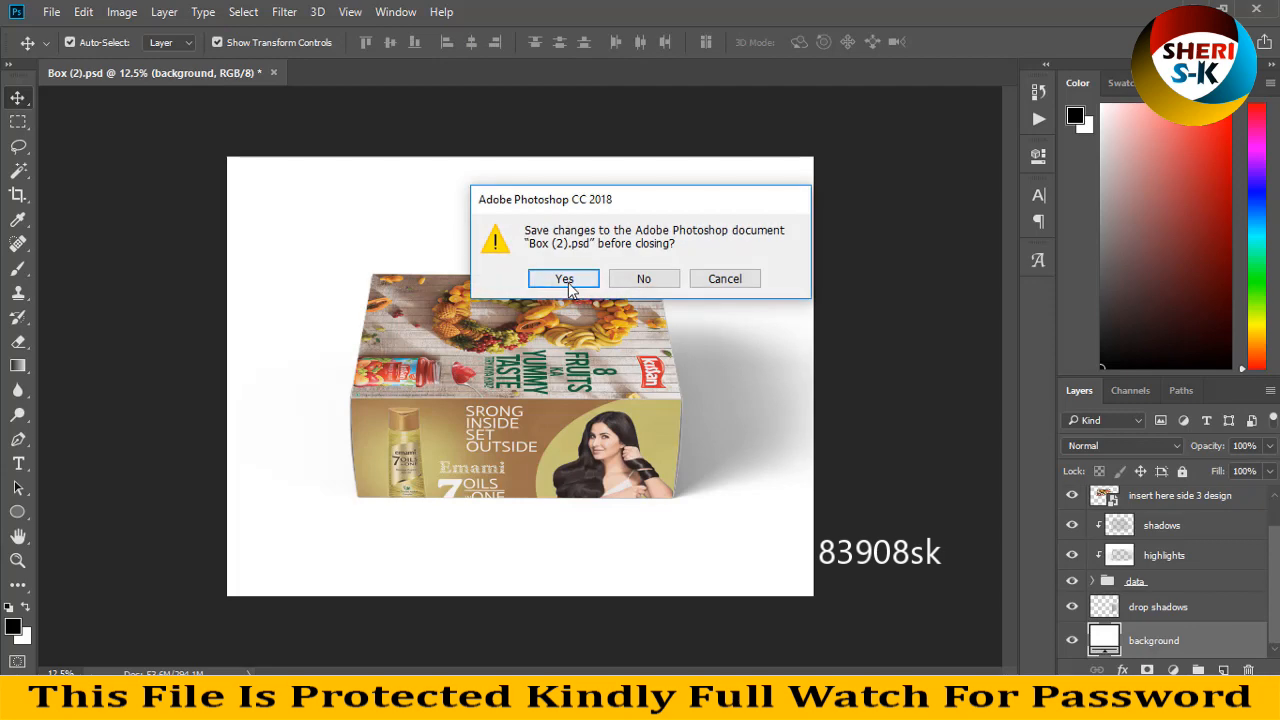
pyautogui.click(648, 277)
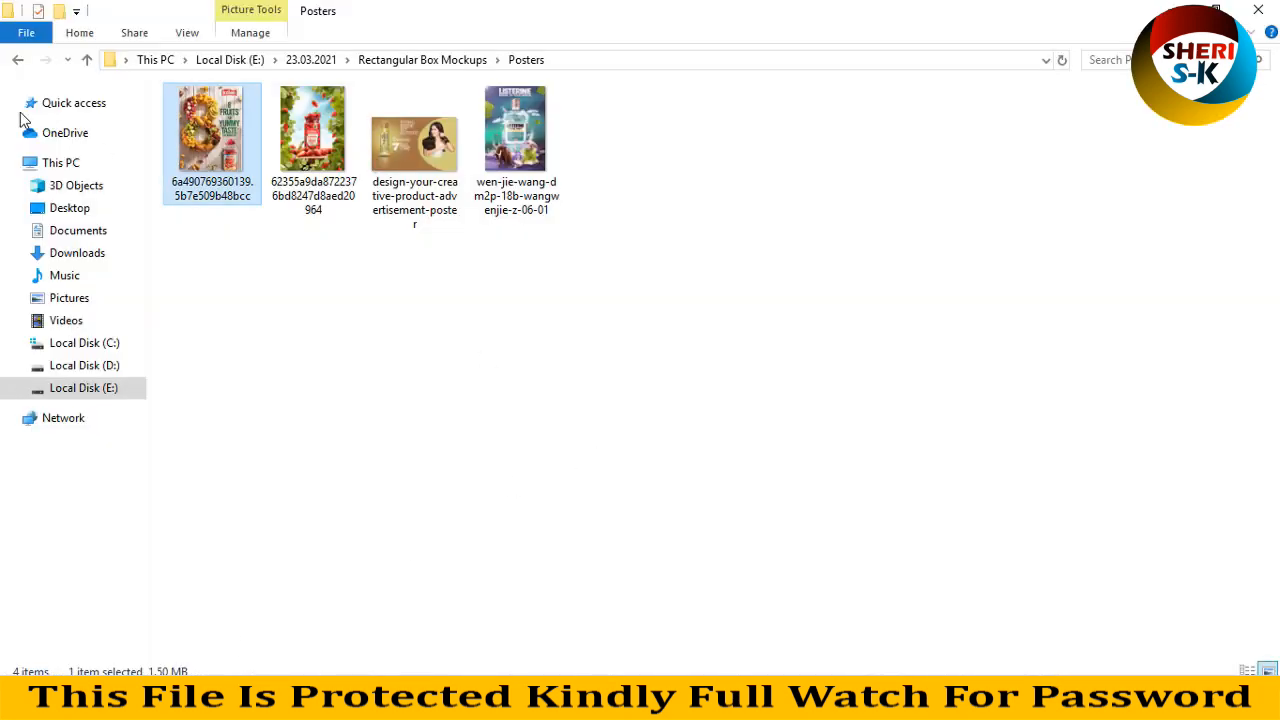
# Go back to the Rectangular Box Mockups folder and open Box (6).psd in Photoshop
pyautogui.click(17, 59)
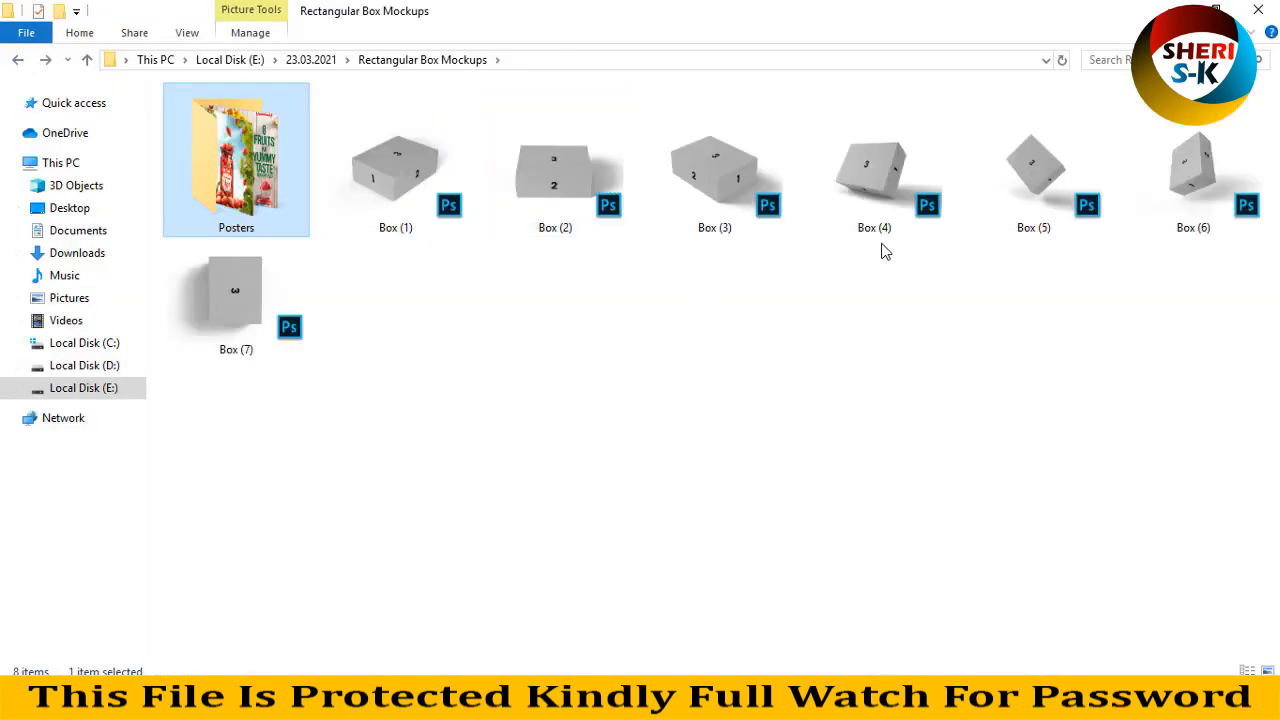
pyautogui.click(1158, 191)
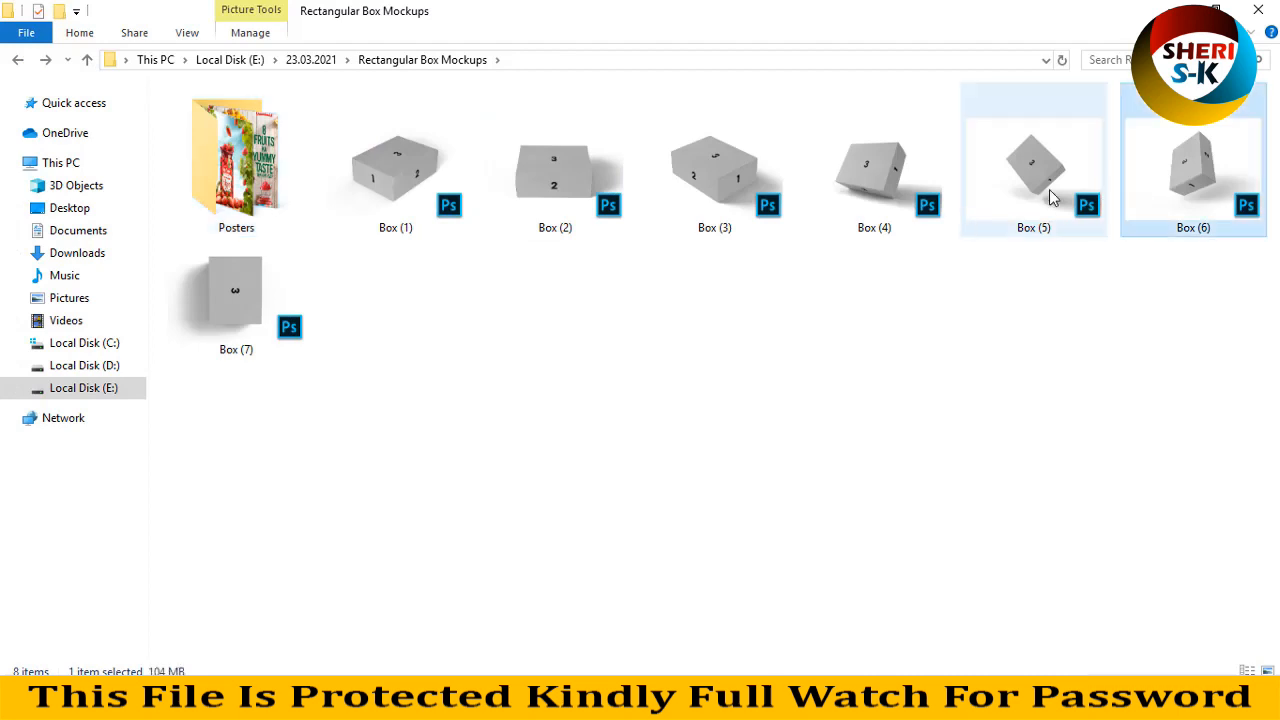
pyautogui.moveTo(1166, 195); pyautogui.dragTo(422, 125)
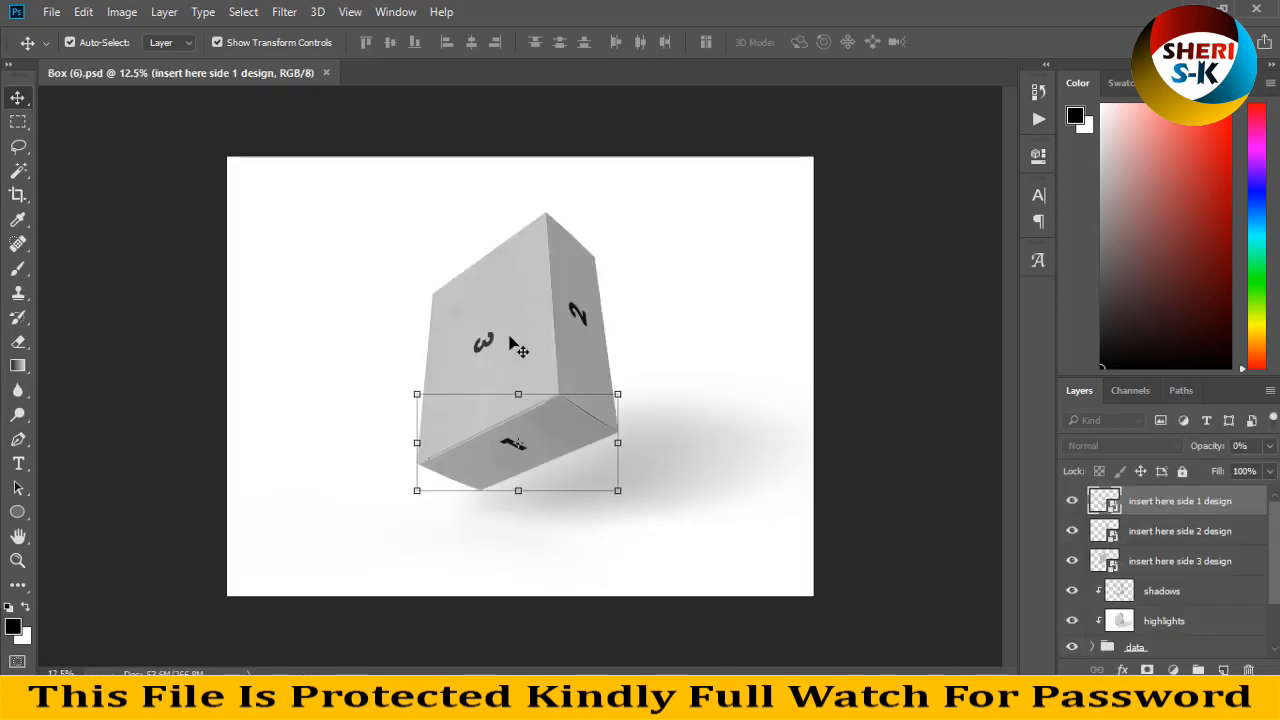
# Select the box's side 3 design layer and open its smart object for editing
pyautogui.click(512, 340)
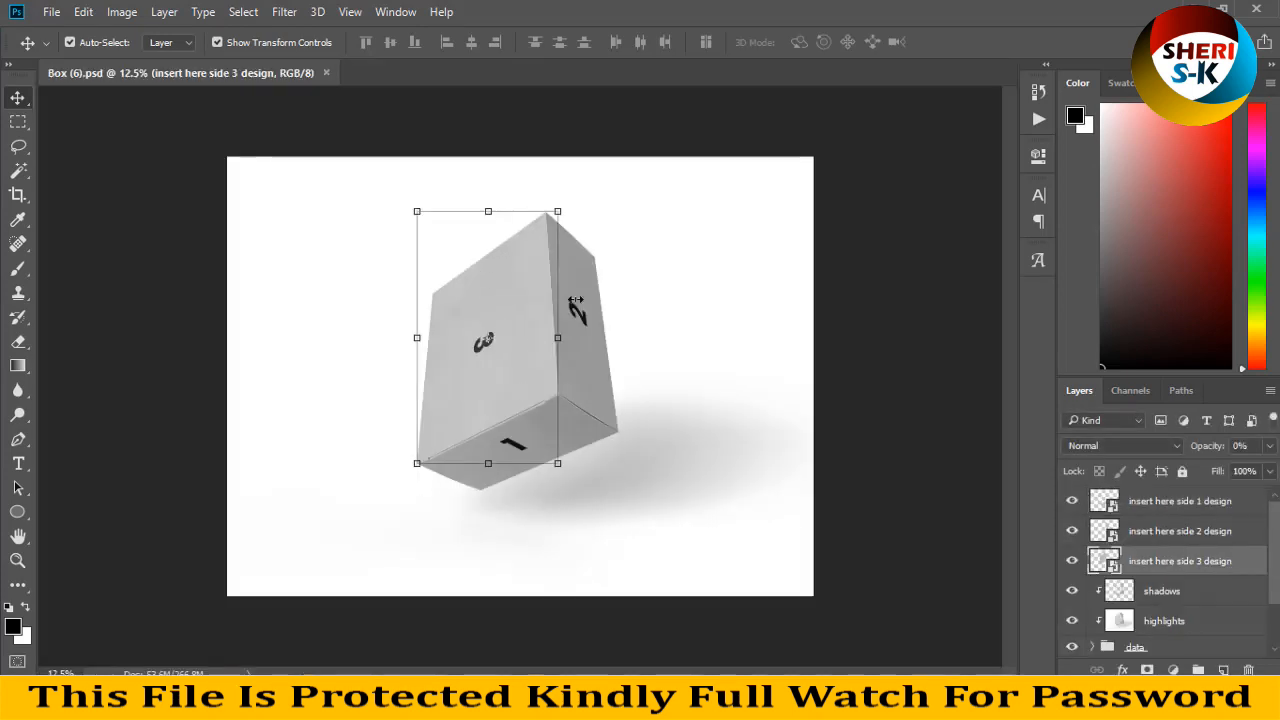
pyautogui.click(590, 366)
pyautogui.click(522, 345)
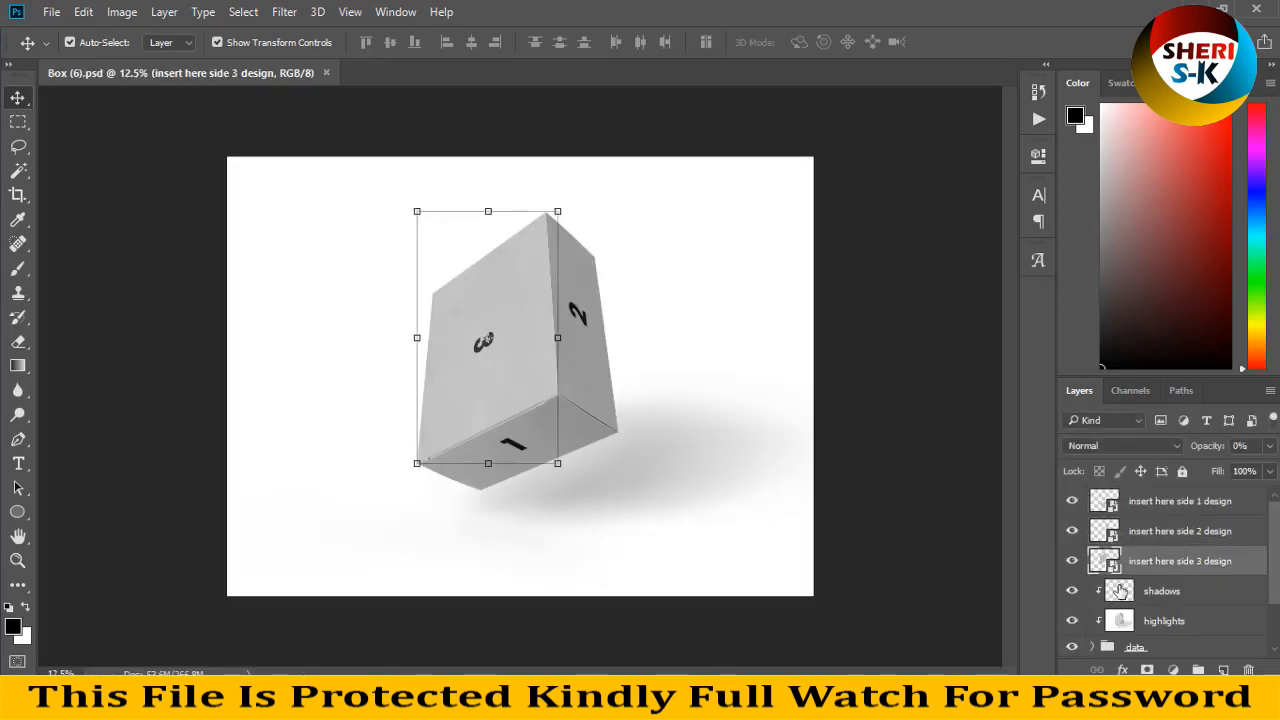
pyautogui.doubleClick(1110, 566)
pyautogui.click(51, 12)
pyautogui.click(67, 52)
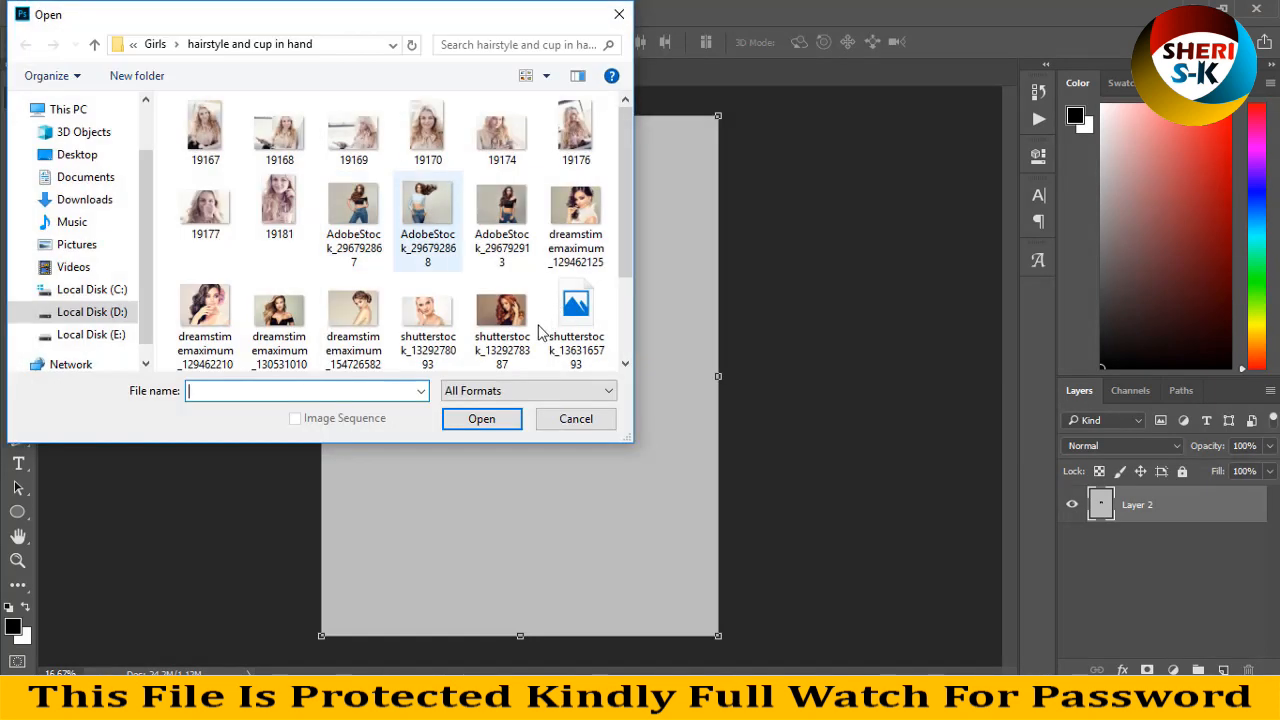
pyautogui.click(575, 419)
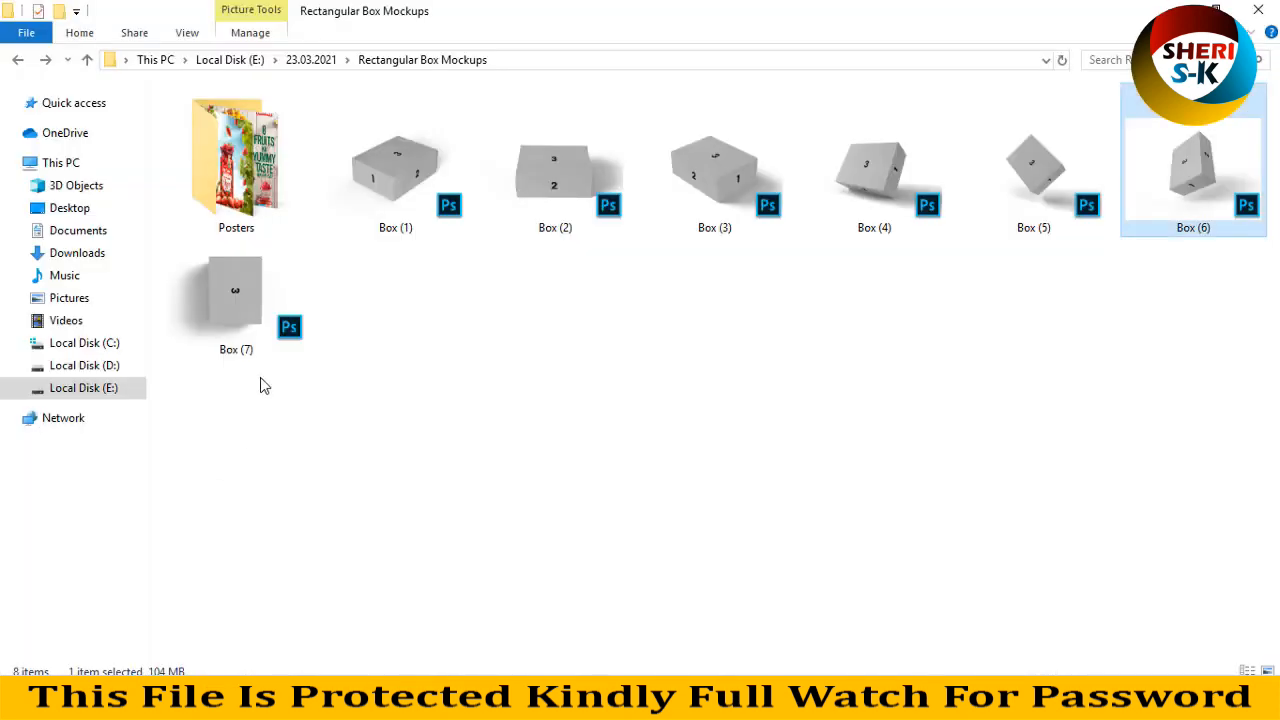
# Place the 62355a9da8722376bd8247d8aed20964 strawberry poster from the Posters folder in the side 3 smart object, save it, and return to Box (6).psd
pyautogui.click(258, 165)
pyautogui.doubleClick(258, 165)
pyautogui.moveTo(313, 140); pyautogui.dragTo(573, 370)
pyautogui.press('Return')
pyautogui.hotkey('ctrl', 's')
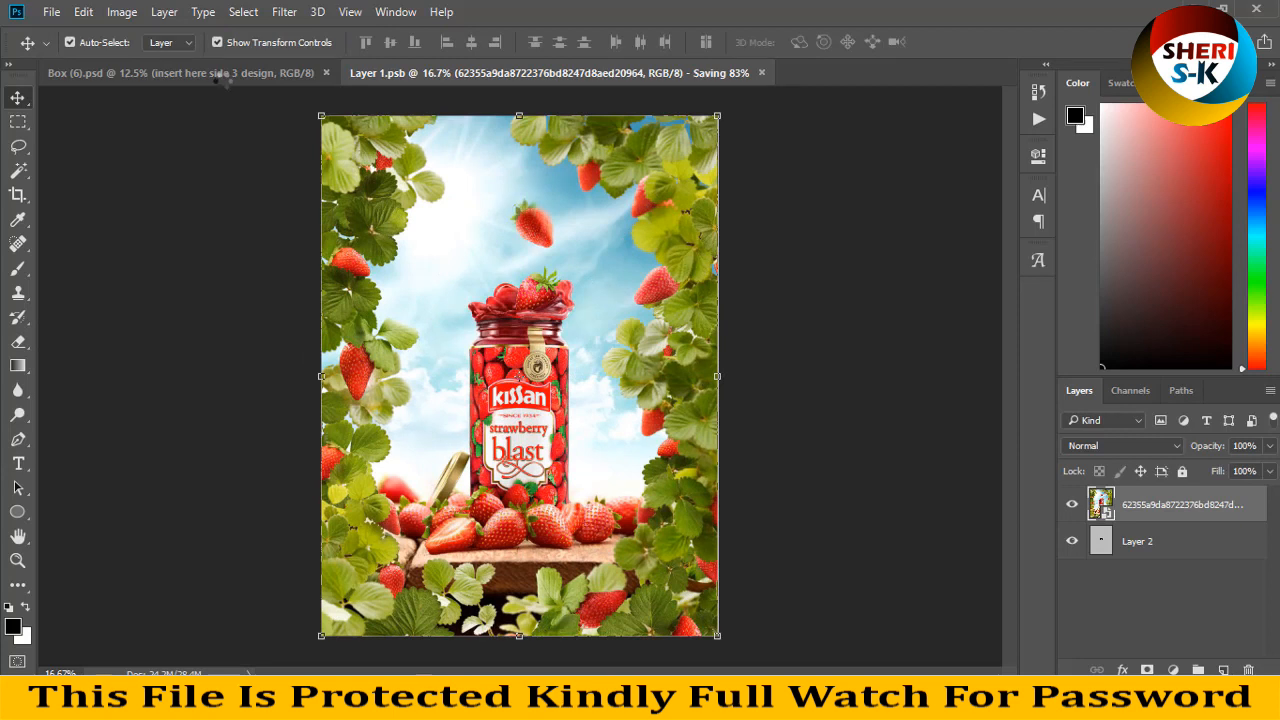
pyautogui.click(225, 74)
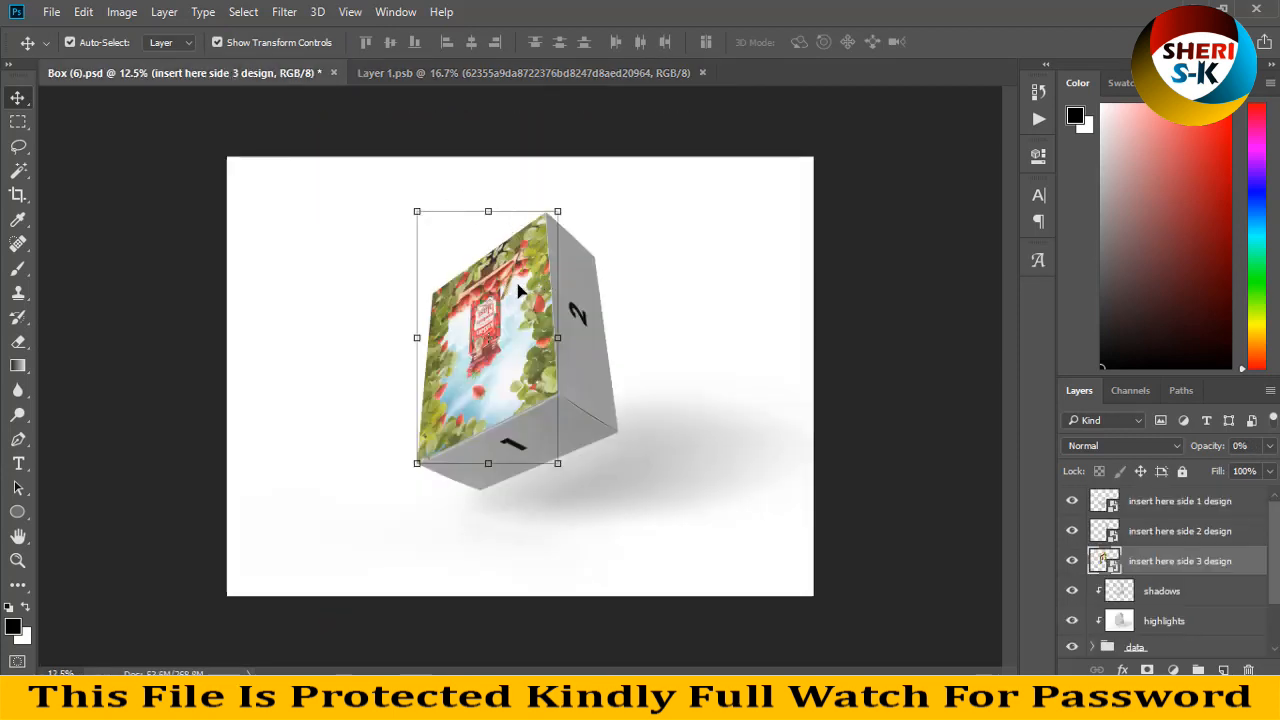
# Reopen the side 3 design smart object, rotate its canvas 180°, save it, and return to Box (6).psd
pyautogui.doubleClick(1105, 562)
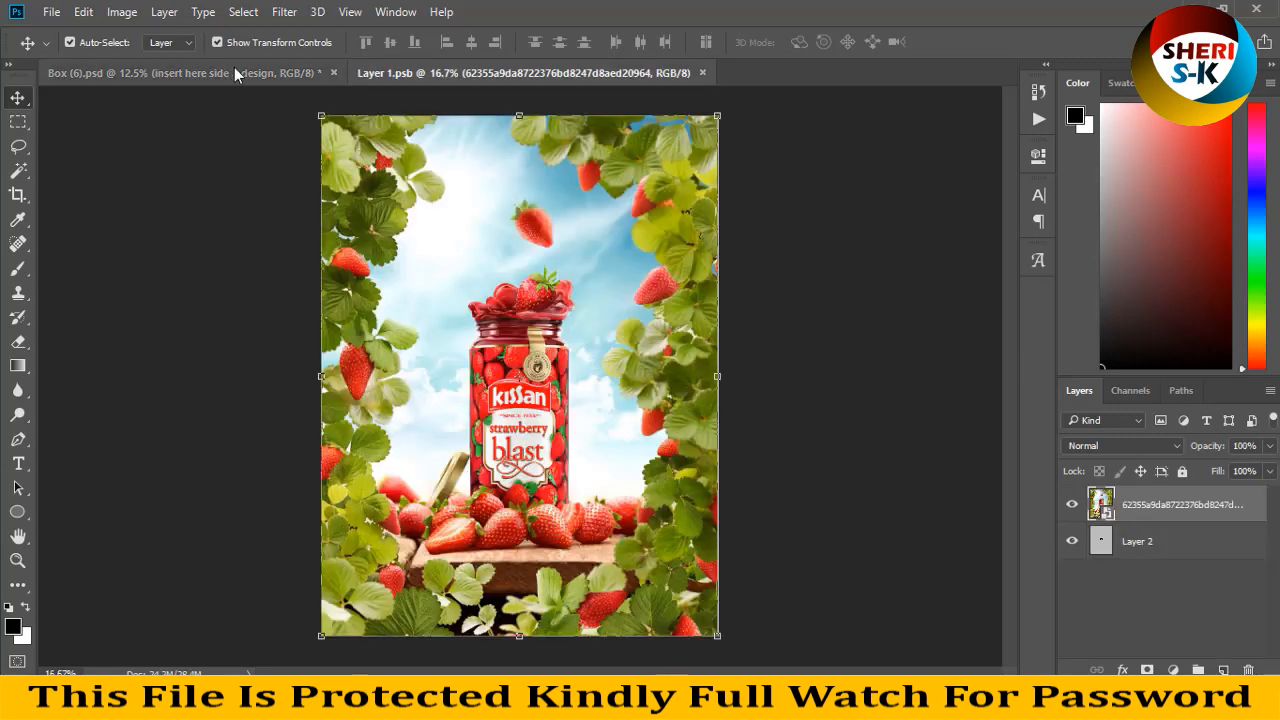
pyautogui.click(122, 11)
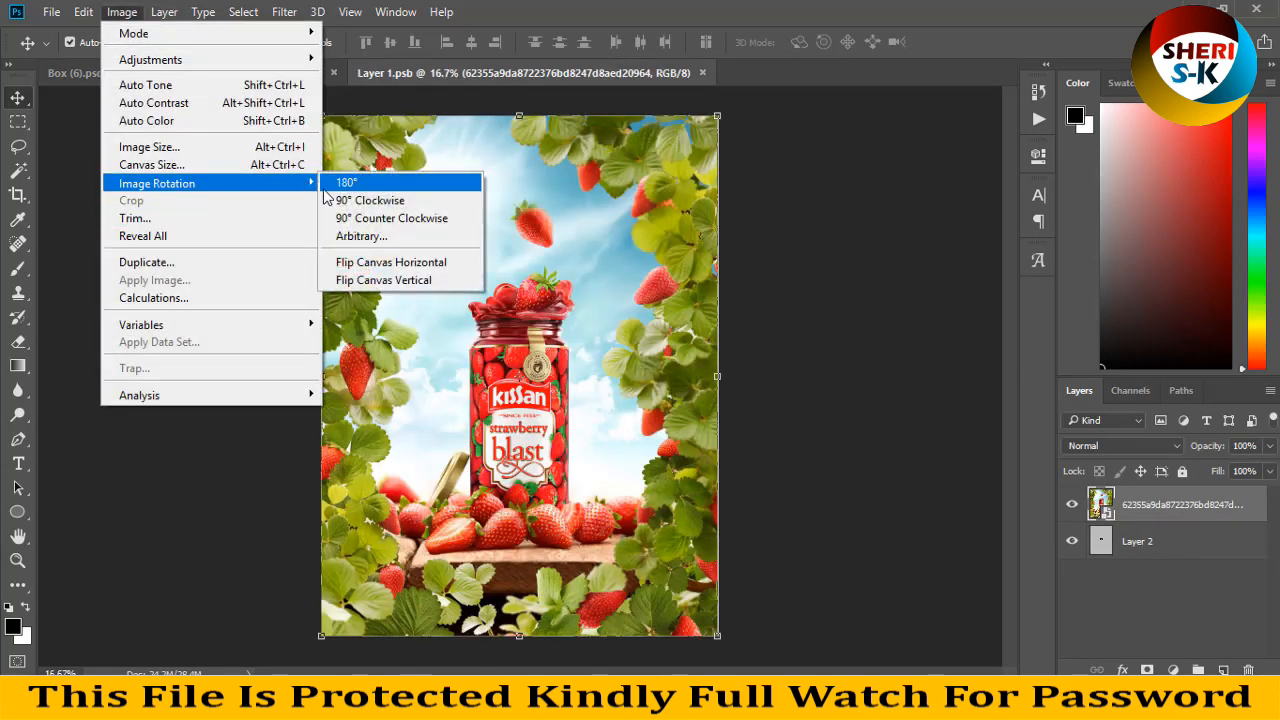
pyautogui.click(329, 188)
pyautogui.hotkey('ctrl', 's')
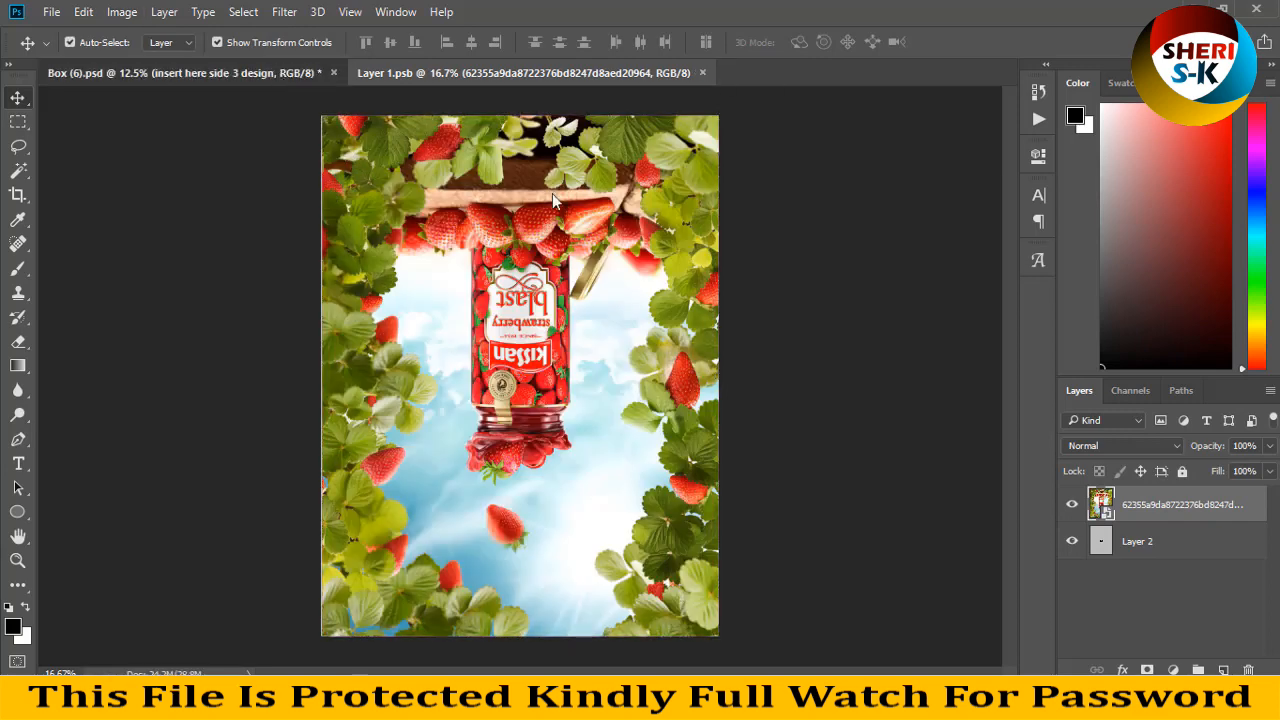
pyautogui.click(278, 73)
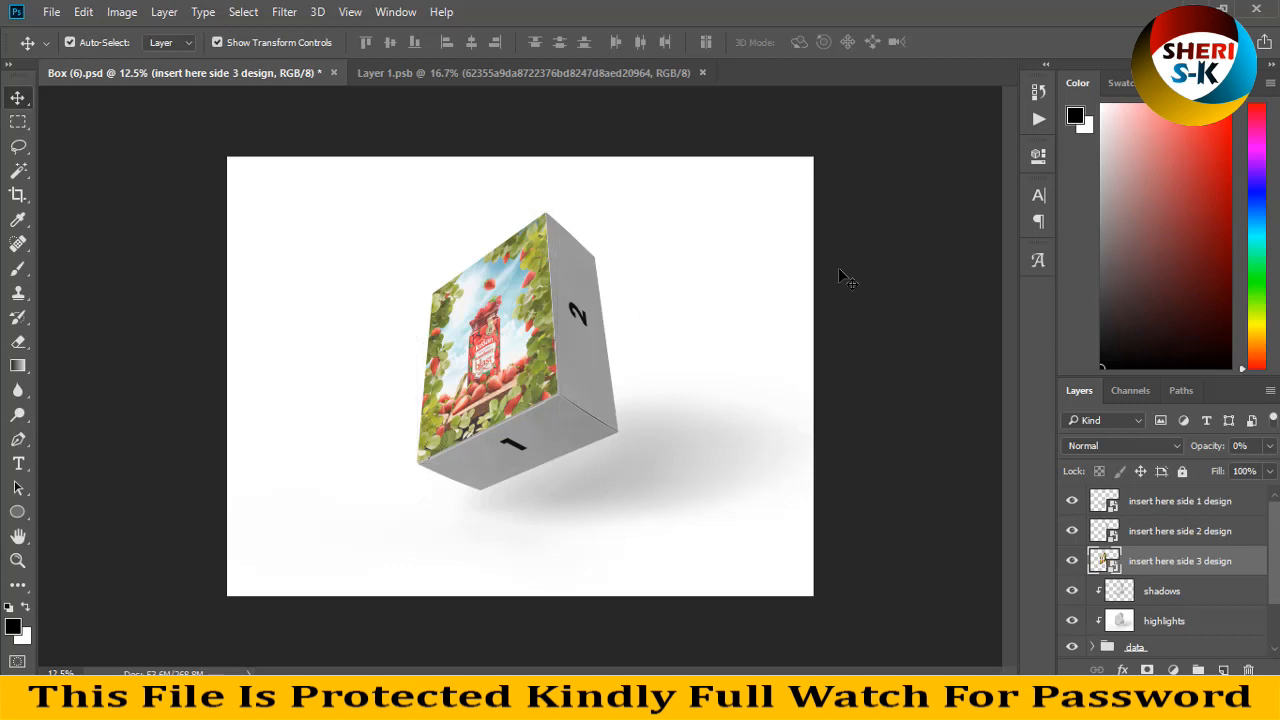
# Check which design layers belong to the box's side 1 and side 2 faces, and leave no layer selected
pyautogui.click(846, 277)
pyautogui.click(537, 470)
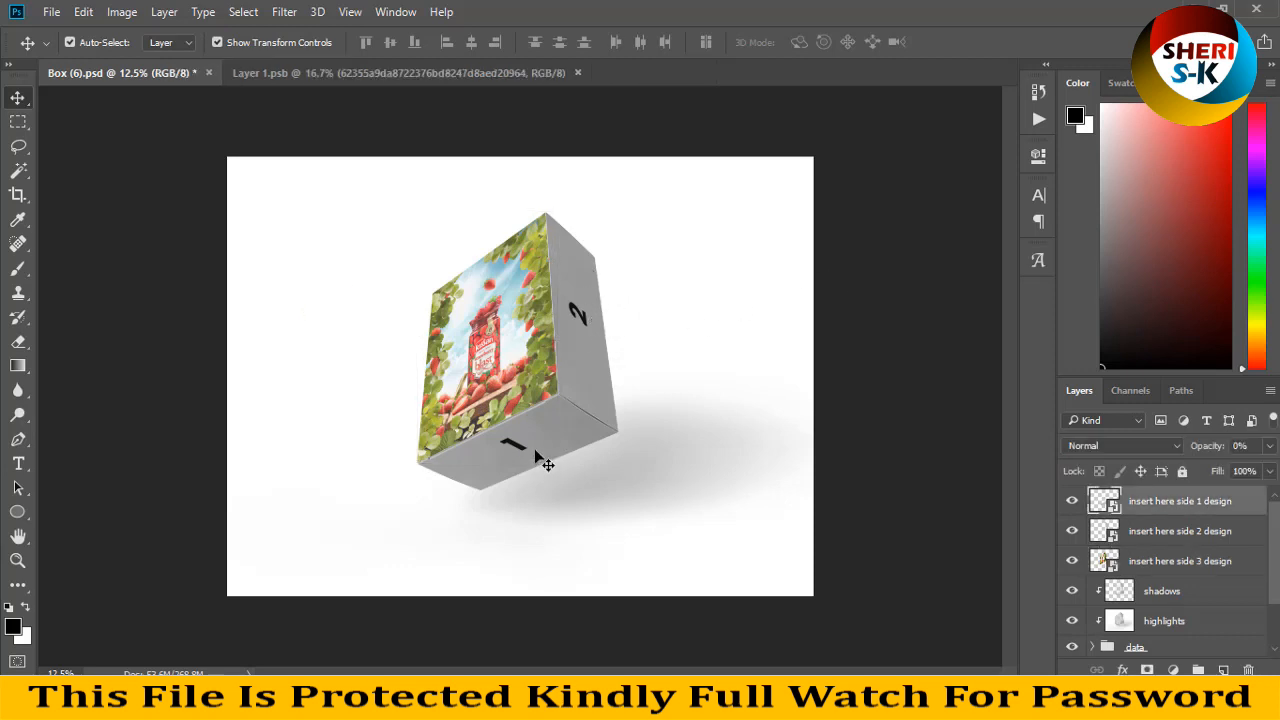
pyautogui.click(583, 320)
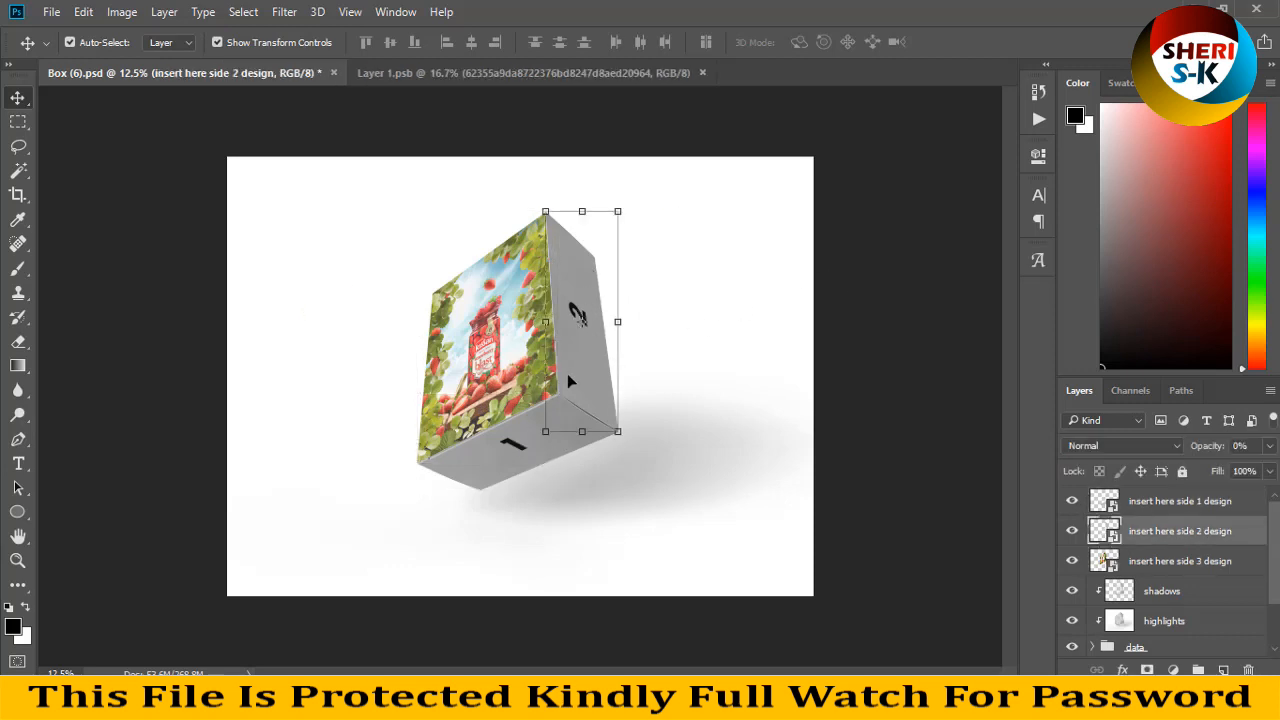
pyautogui.click(931, 360)
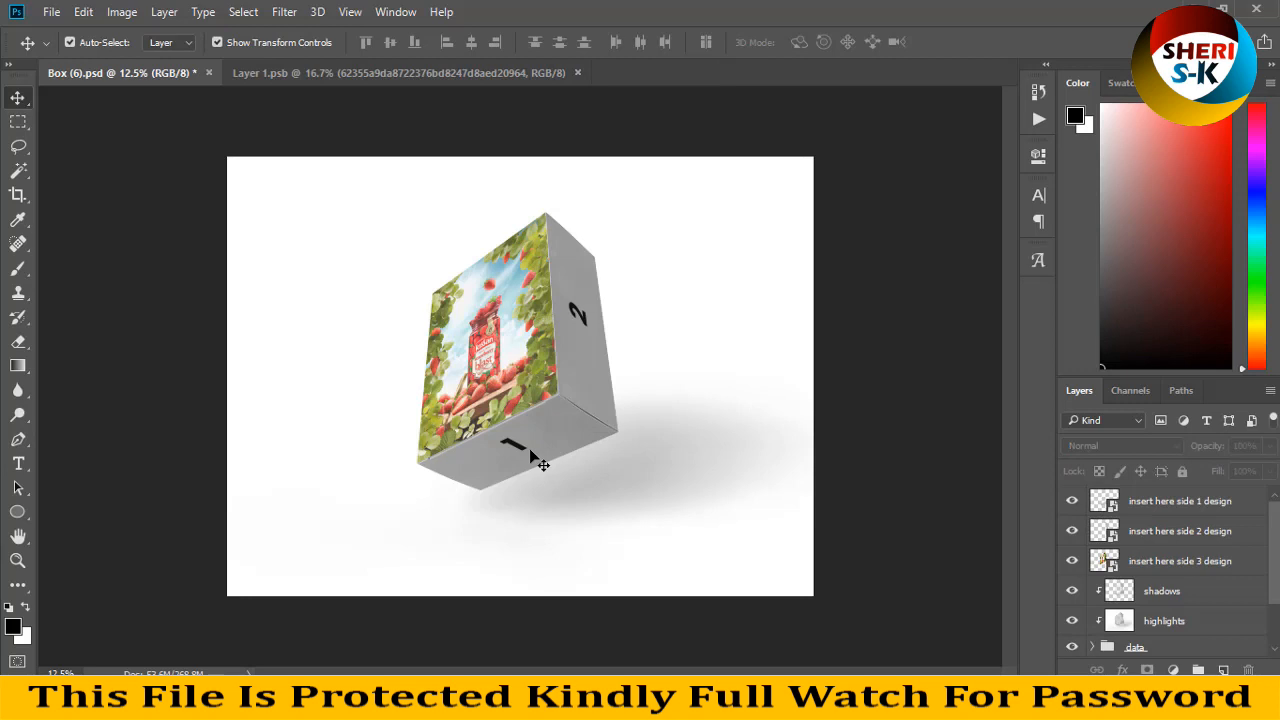